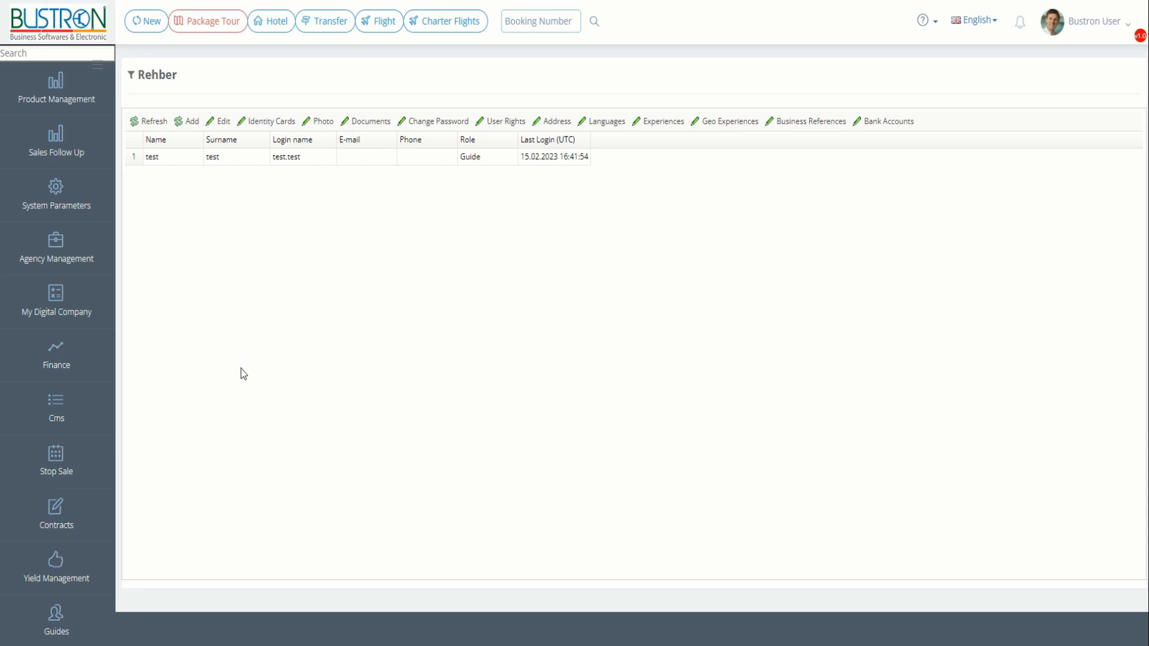
- Start a new flight in the flight product manager with flight code DD252 and operating carrier Bustron Airlines
{"action": "mouse_move", "coordinate": [103, 102]}
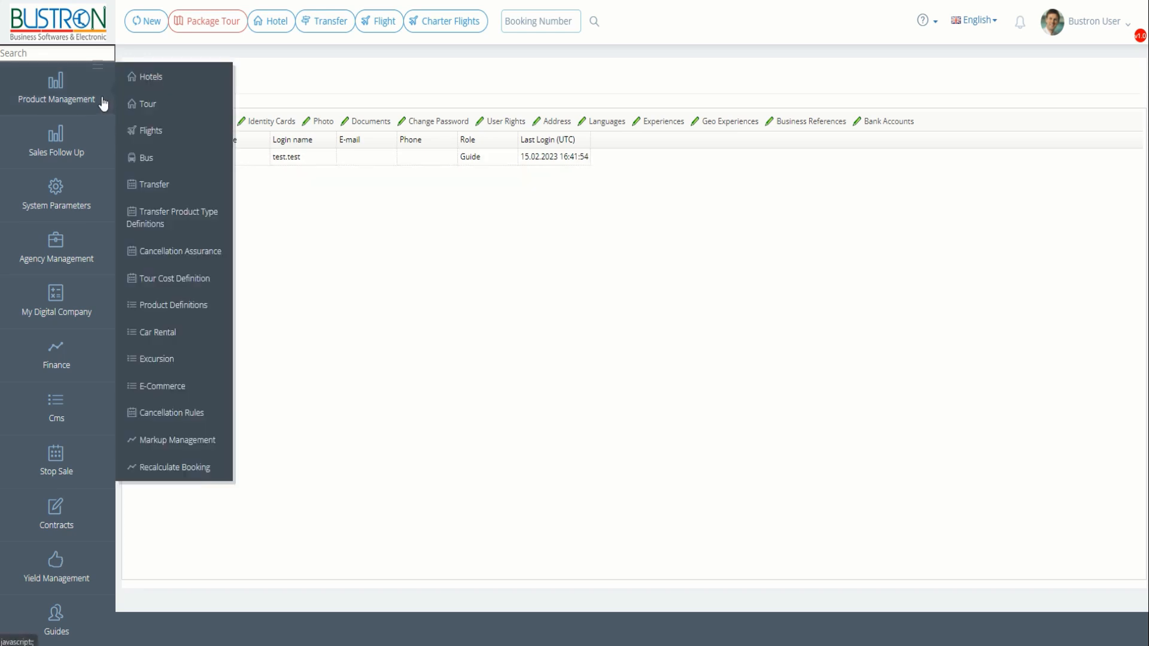
{"action": "left_click", "coordinate": [177, 142]}
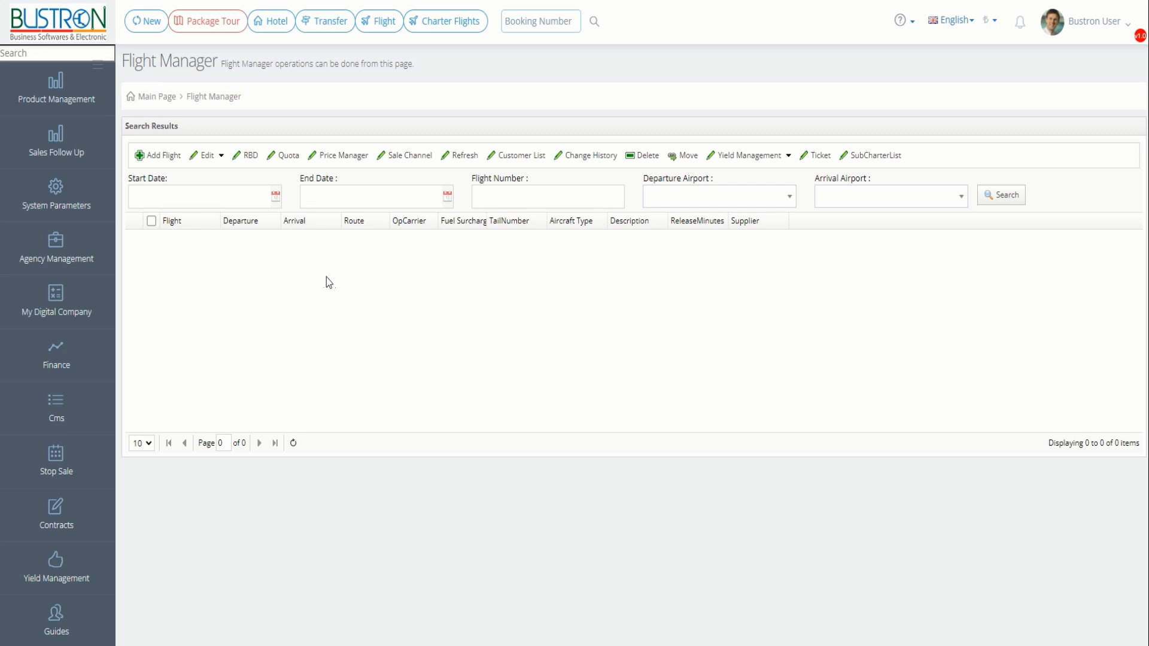
{"action": "left_click", "coordinate": [166, 156]}
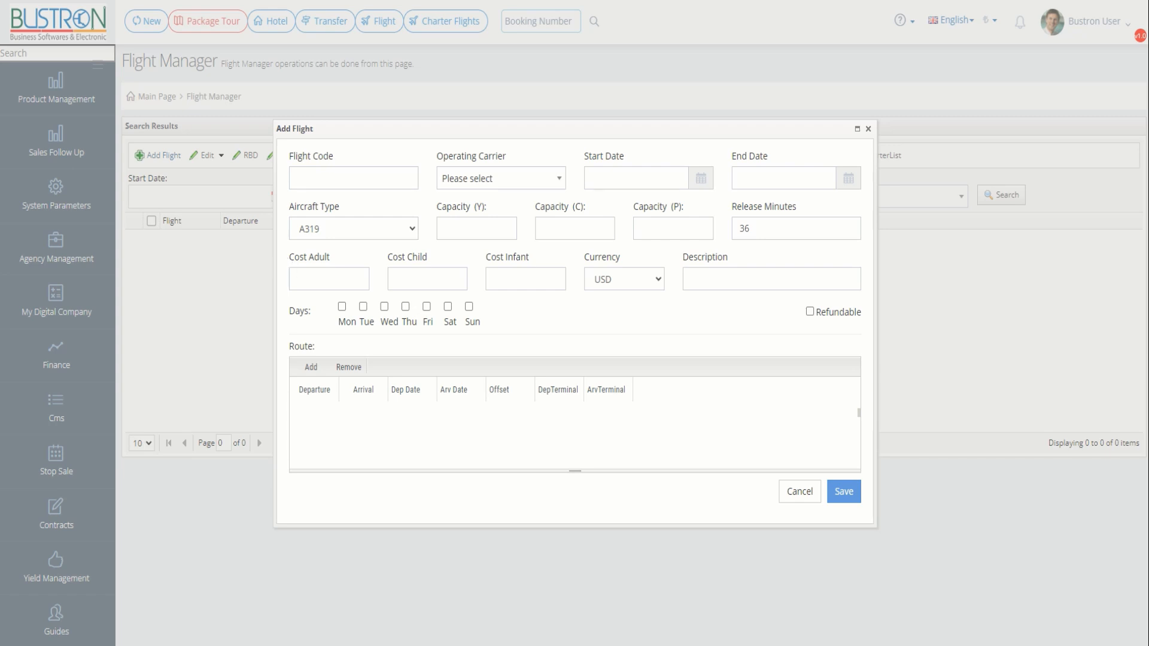
{"action": "left_click", "coordinate": [354, 173]}
{"action": "type", "text": "DD252"}
{"action": "left_click", "coordinate": [456, 183]}
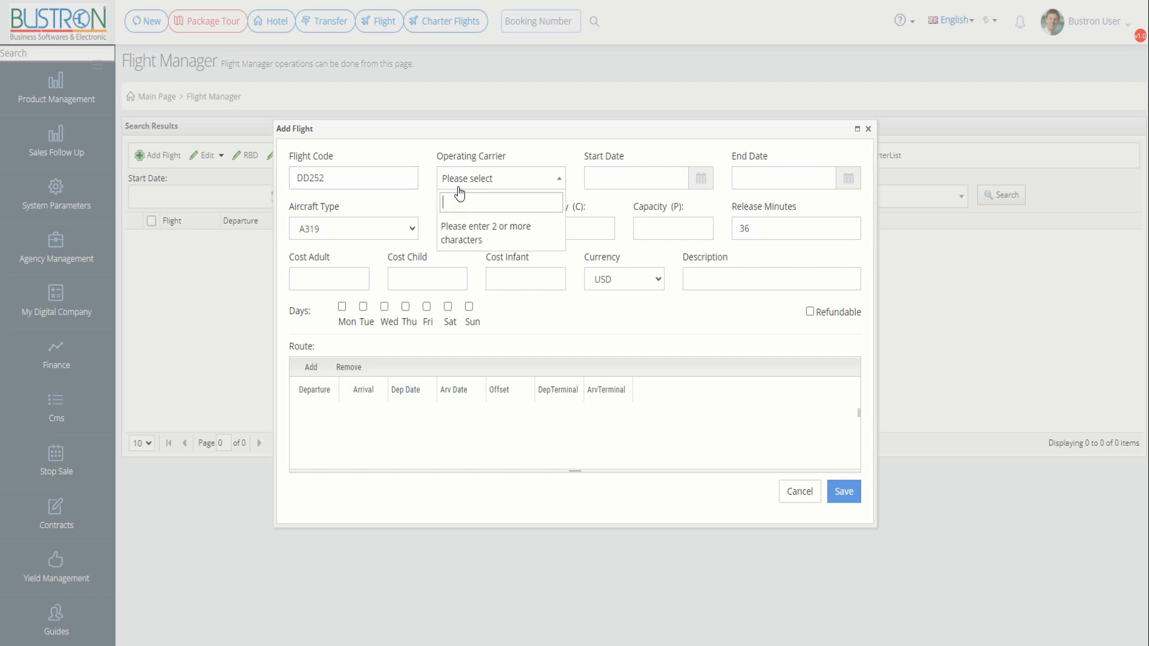
{"action": "type", "text": "bus"}
{"action": "key", "text": "Return"}
- Set the new flight's start date to 01.09.2023 and end date to 30.09.2023
{"action": "left_click", "coordinate": [605, 184]}
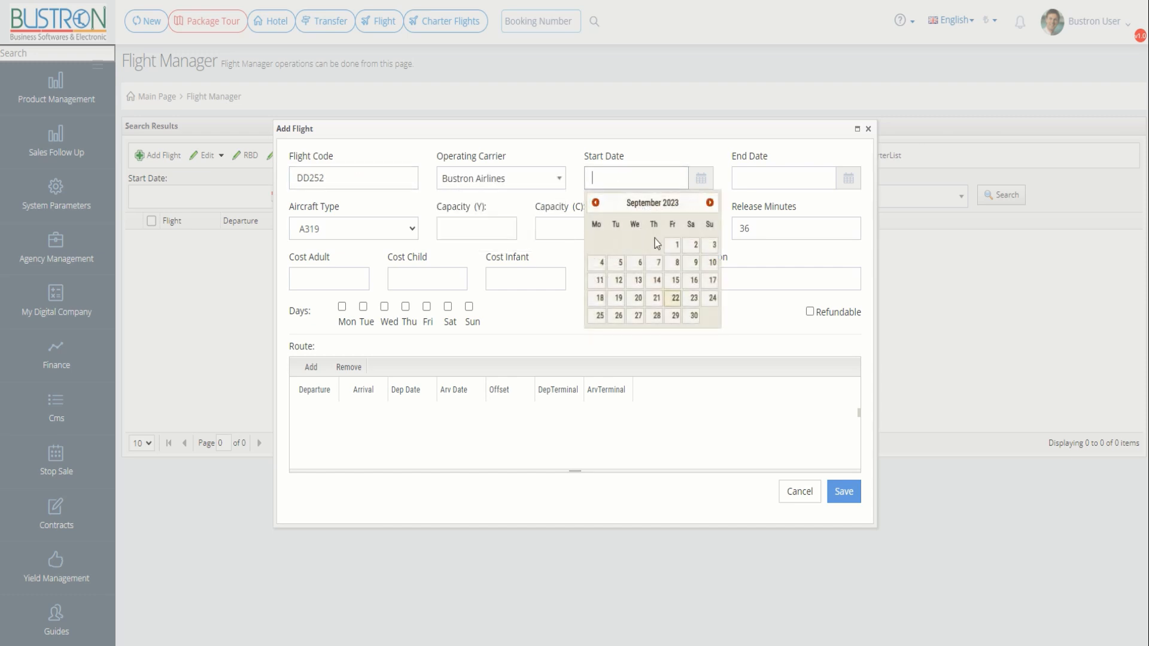
{"action": "left_click", "coordinate": [687, 245]}
{"action": "left_click", "coordinate": [841, 316]}
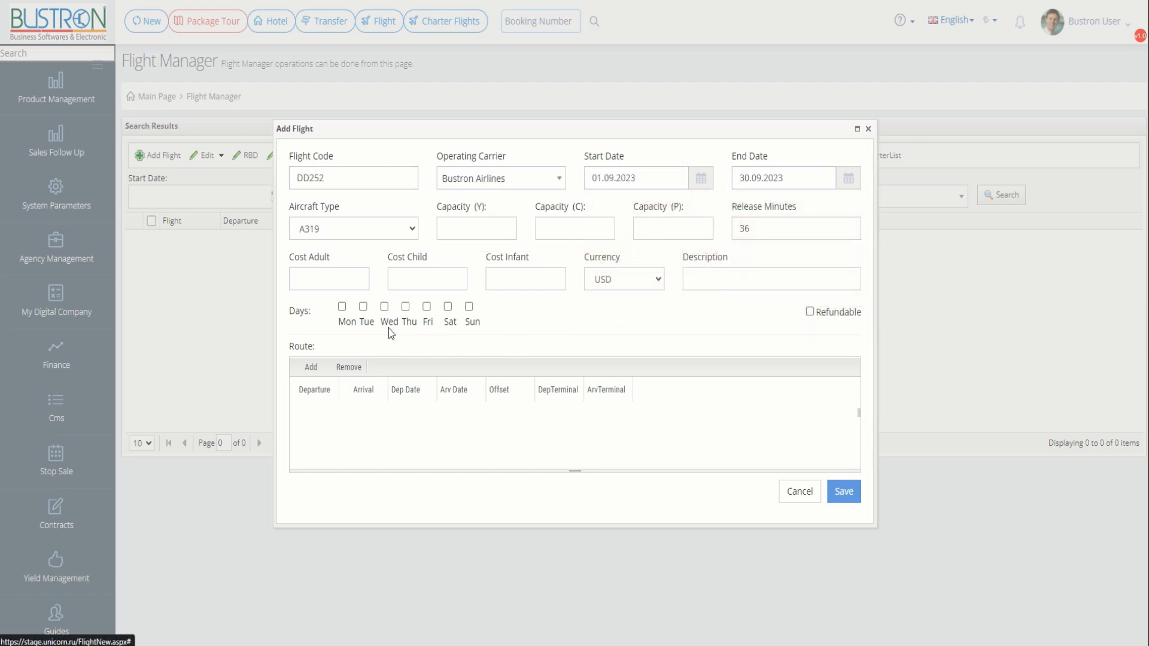
- Mark all days of the week, Monday to Sunday, as operating days of the flight
{"action": "left_click", "coordinate": [342, 306]}
{"action": "left_click", "coordinate": [363, 306]}
{"action": "left_click", "coordinate": [384, 306]}
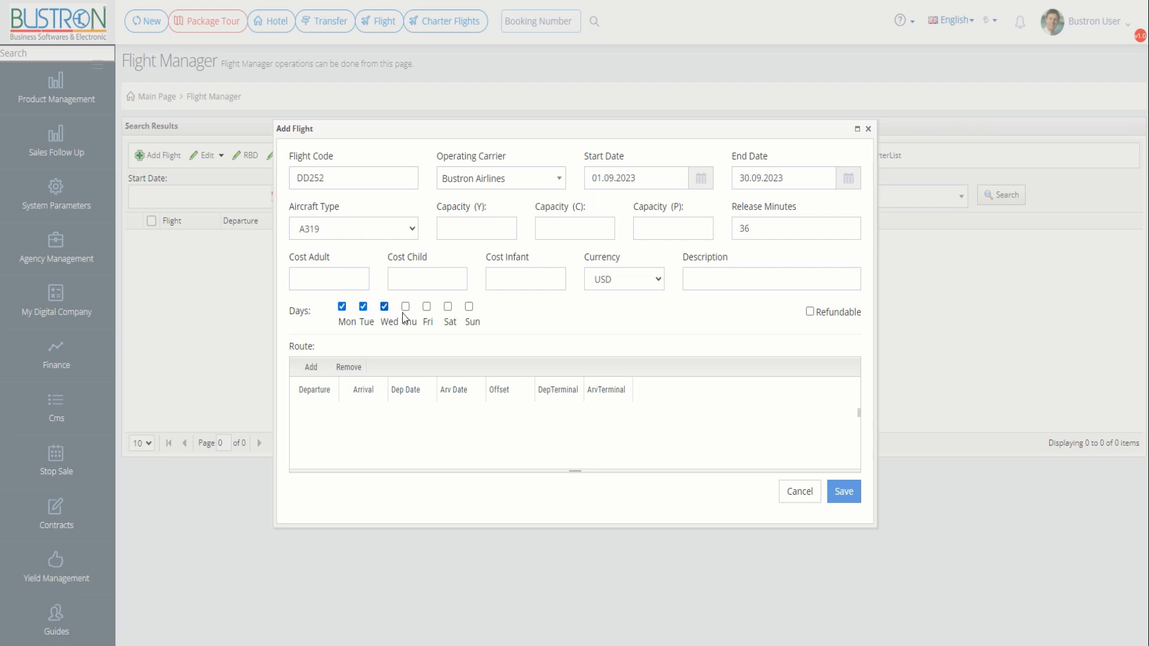
{"action": "left_click", "coordinate": [405, 307]}
{"action": "left_click", "coordinate": [448, 306]}
{"action": "left_click", "coordinate": [470, 306]}
- Choose the A330-200 aircraft type for the flight and set its release minutes to 40
{"action": "left_click", "coordinate": [389, 233]}
{"action": "left_click", "coordinate": [369, 293]}
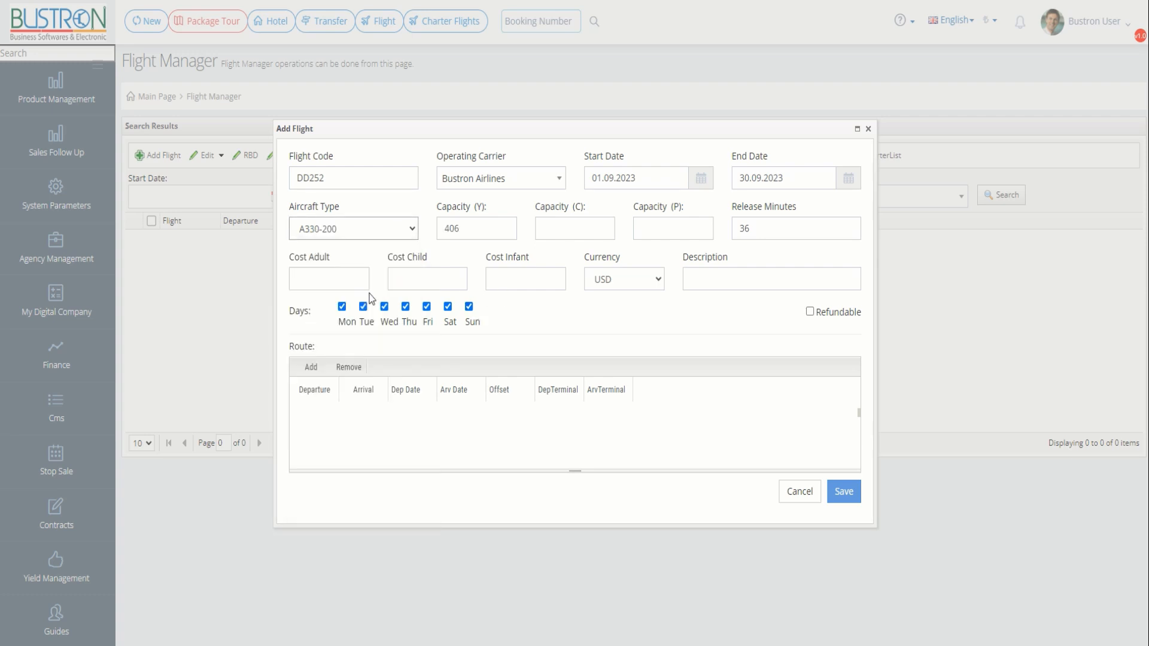
{"action": "left_click_drag", "start_coordinate": [469, 229], "coordinate": [426, 226]}
{"action": "left_click", "coordinate": [480, 215]}
{"action": "double_click", "coordinate": [740, 238]}
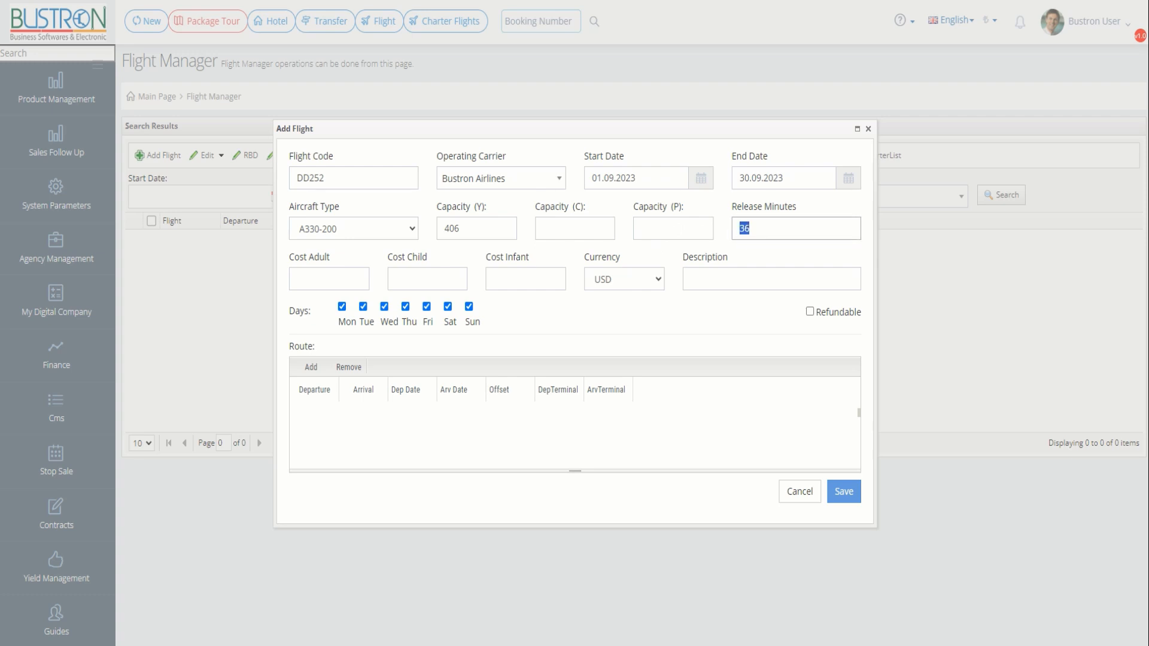
{"action": "type", "text": "40"}
{"action": "key", "text": "Tab"}
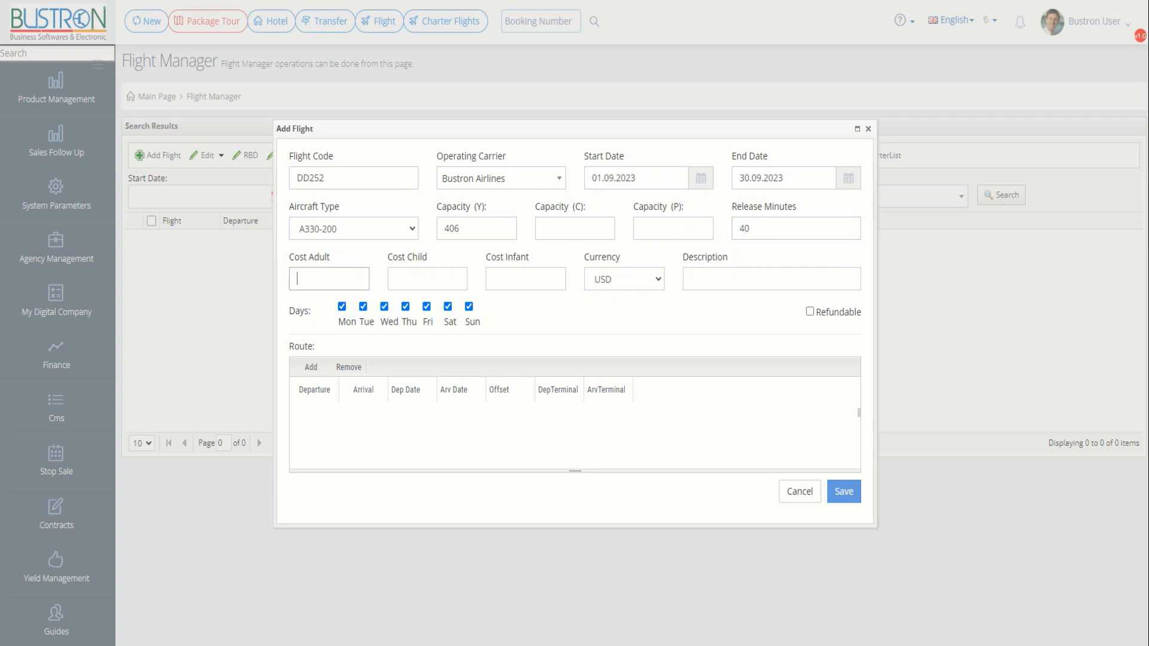
- Set the flight's costs to 50 for adults, 25 for children and 10 for infants
{"action": "type", "text": "50"}
{"action": "key", "text": "Tab"}
{"action": "type", "text": "25"}
{"action": "key", "text": "Tab"}
{"action": "type", "text": "10"}
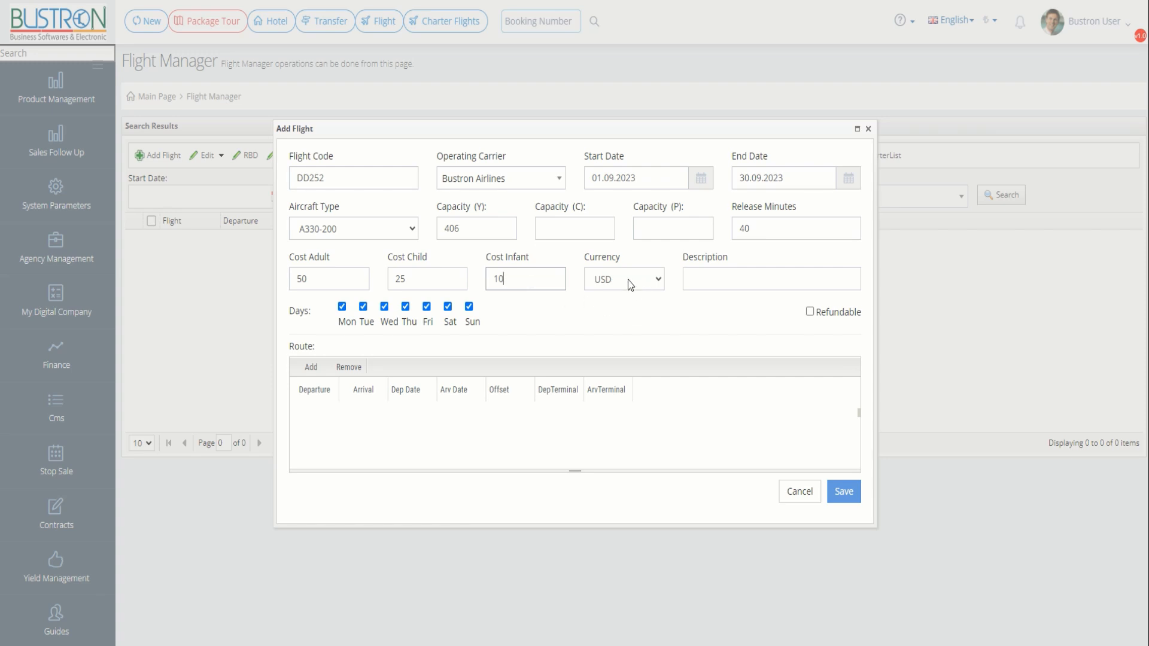
{"action": "left_click", "coordinate": [689, 286]}
{"action": "left_click", "coordinate": [687, 304]}
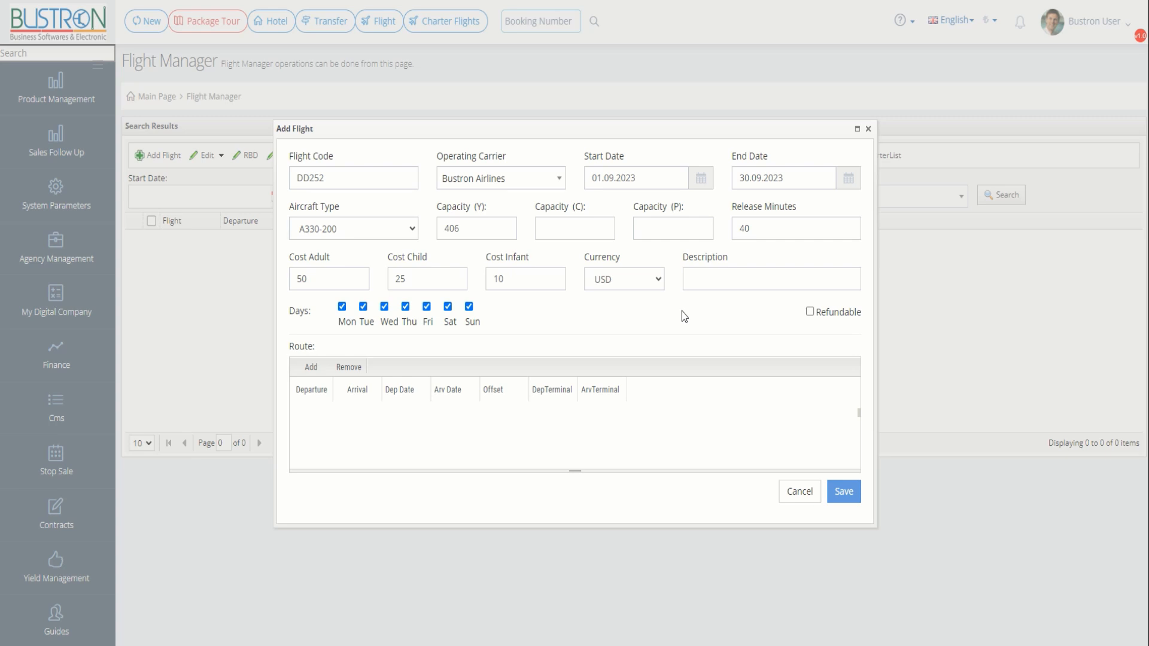
- Add a new route segment with SAW as the departure airport and AYT as the arrival airport
{"action": "left_click", "coordinate": [308, 368]}
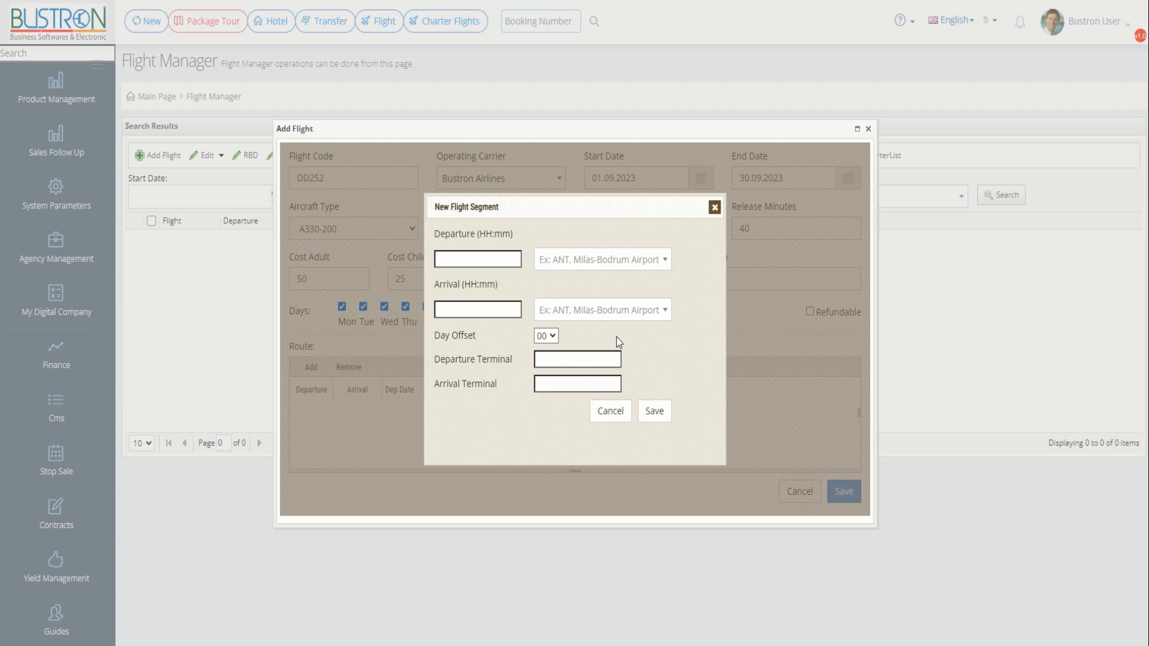
{"action": "left_click", "coordinate": [609, 269]}
{"action": "type", "text": "saw"}
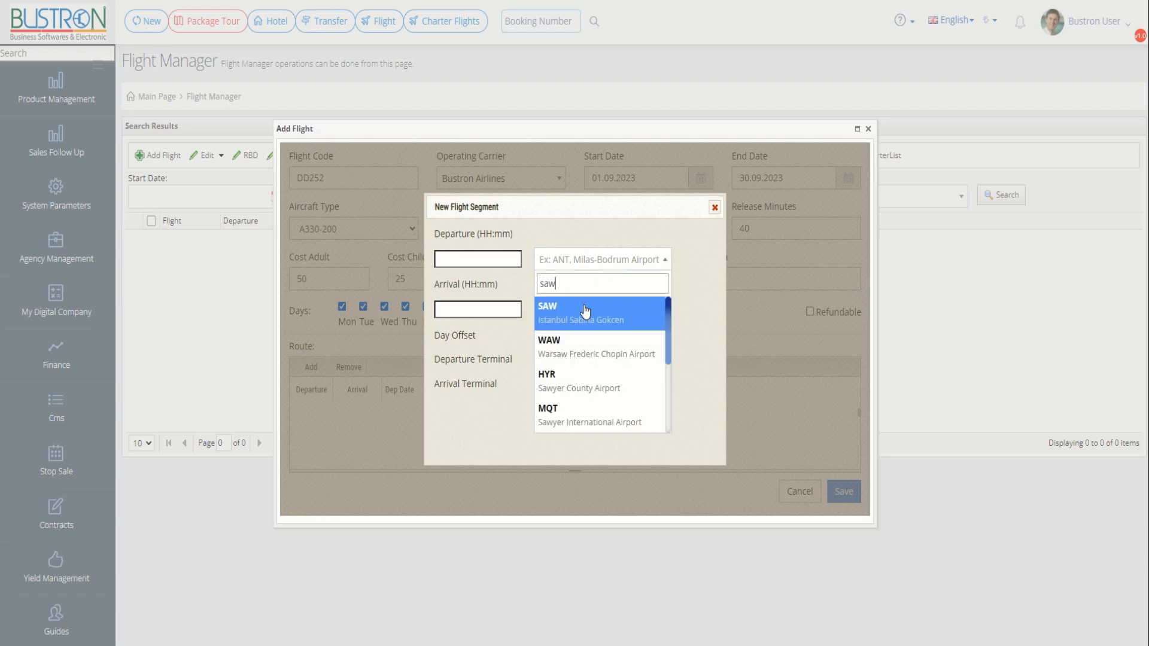
{"action": "left_click", "coordinate": [585, 306]}
{"action": "left_click", "coordinate": [586, 316]}
{"action": "type", "text": "ayt"}
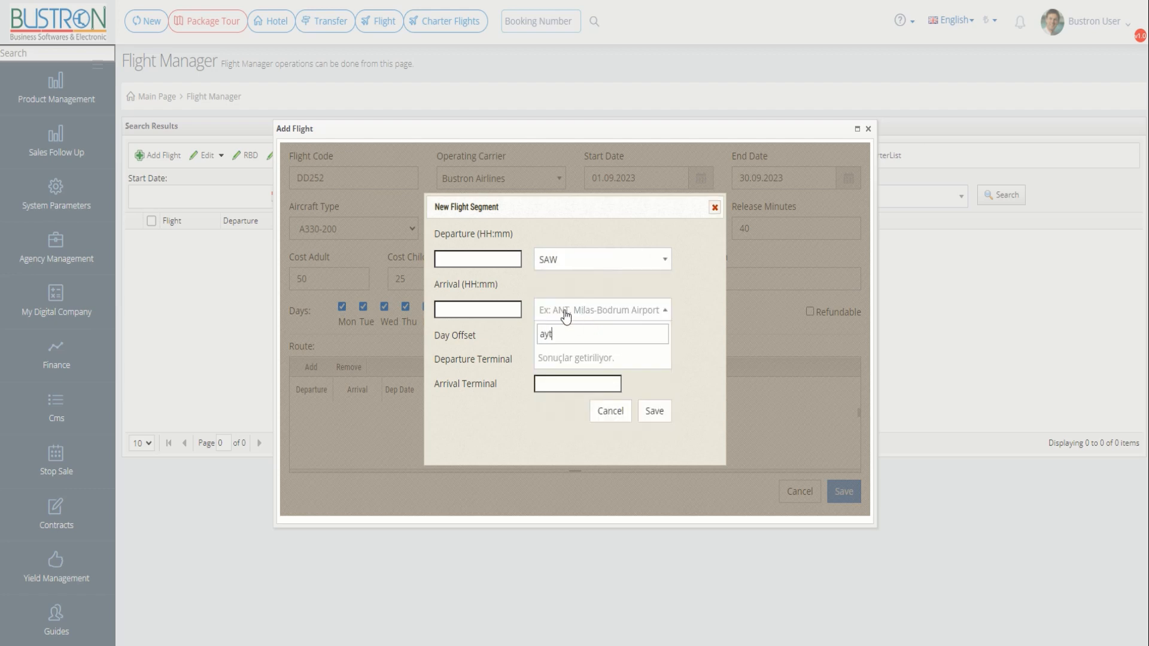
{"action": "key", "text": "Return"}
- Give the segment departure 16:00, arrival 17:00, departure terminal 1 and arrival terminal 3, and save the segment and the flight
{"action": "type", "text": "16:00"}
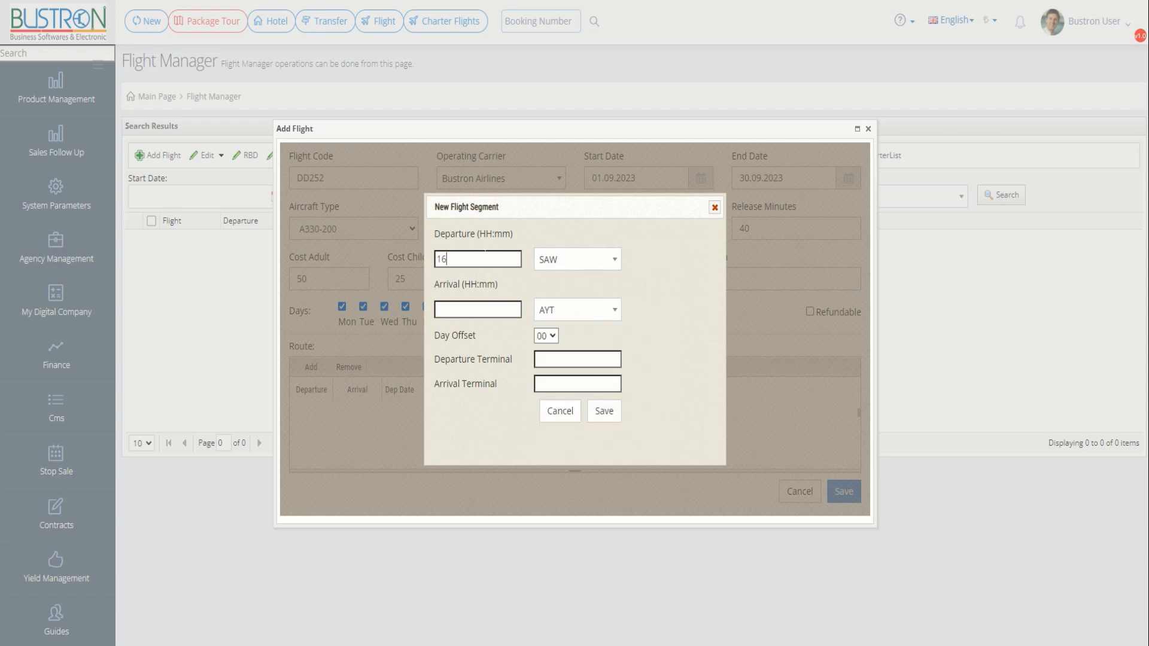
{"action": "left_click", "coordinate": [484, 304]}
{"action": "type", "text": "17:00"}
{"action": "key", "text": "Tab"}
{"action": "type", "text": "3"}
{"action": "left_click", "coordinate": [604, 411]}
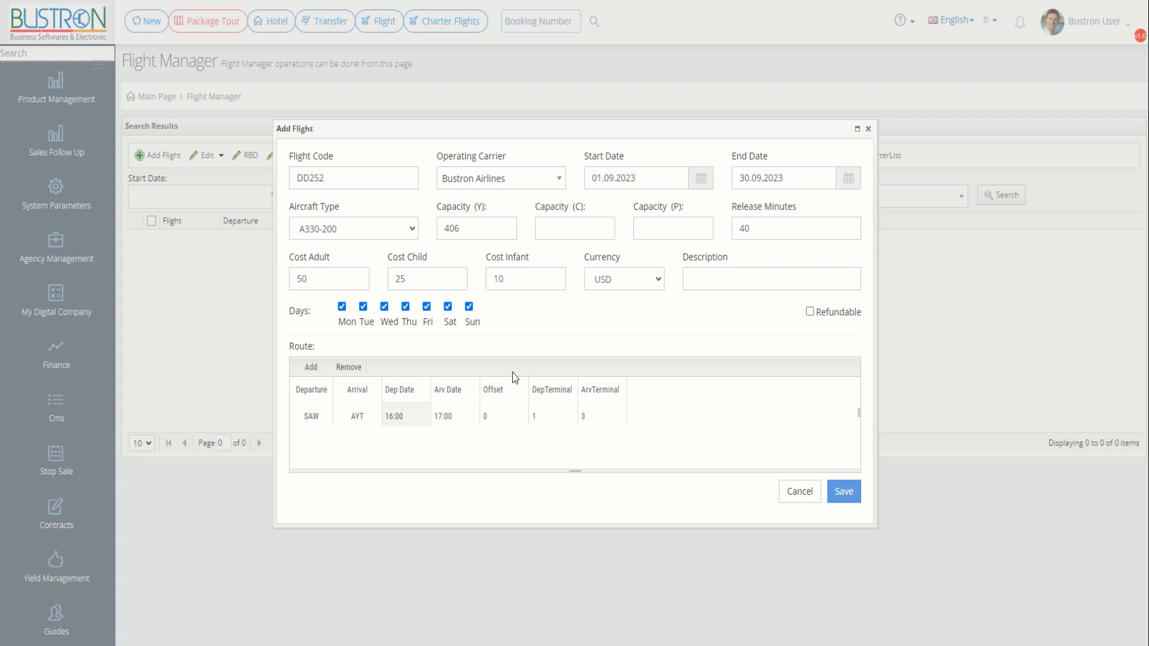
{"action": "left_click", "coordinate": [844, 494]}
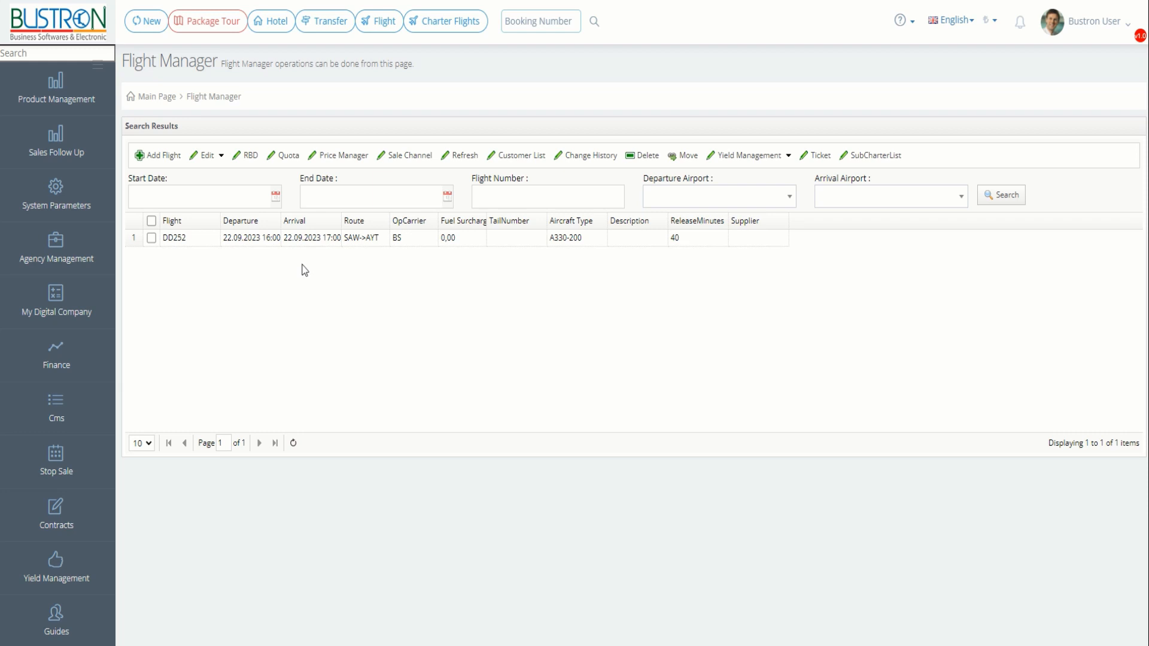
- Review the single-flight settings of DD252 and submit the update without changing any values
{"action": "left_click", "coordinate": [282, 240]}
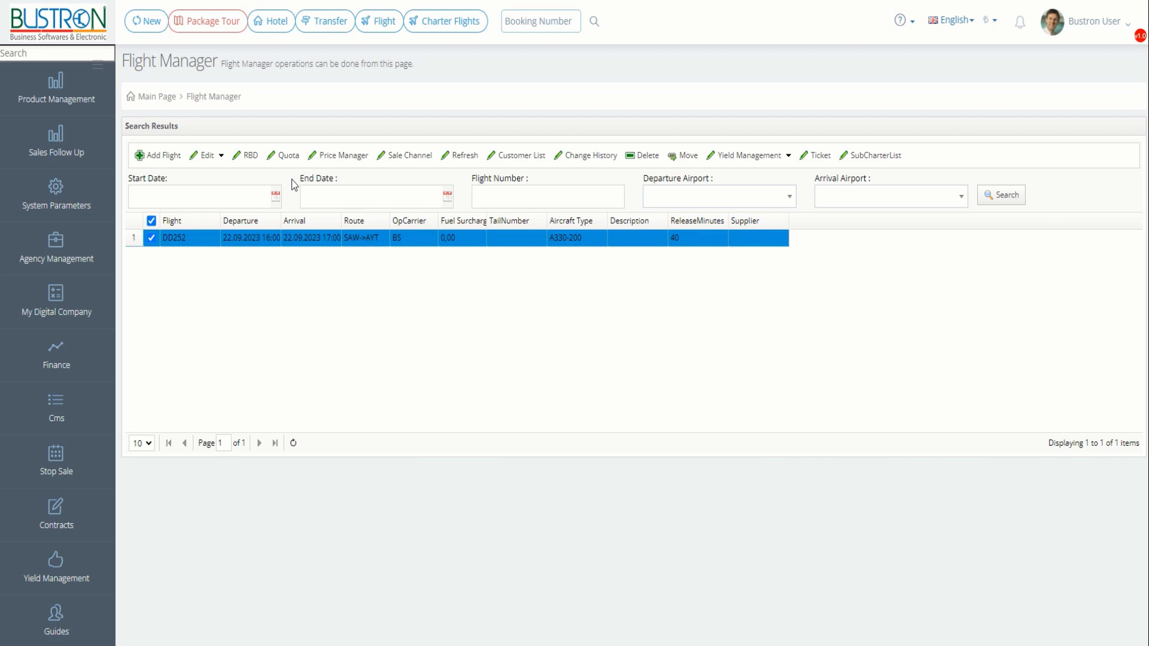
{"action": "left_click", "coordinate": [209, 163]}
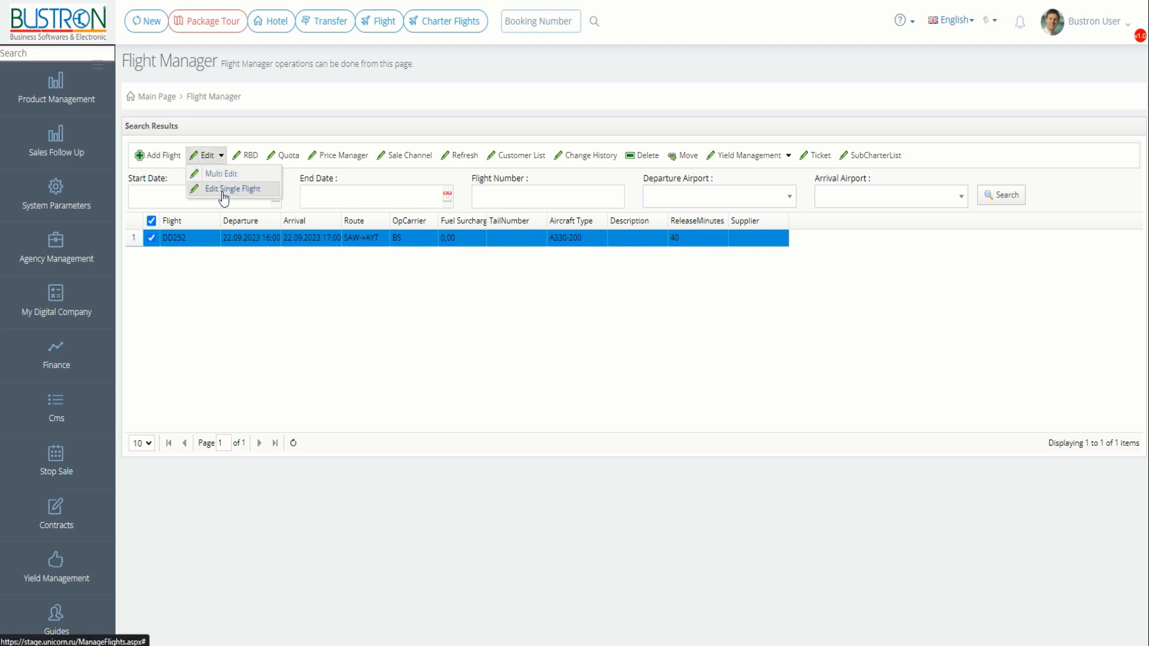
{"action": "left_click", "coordinate": [232, 189]}
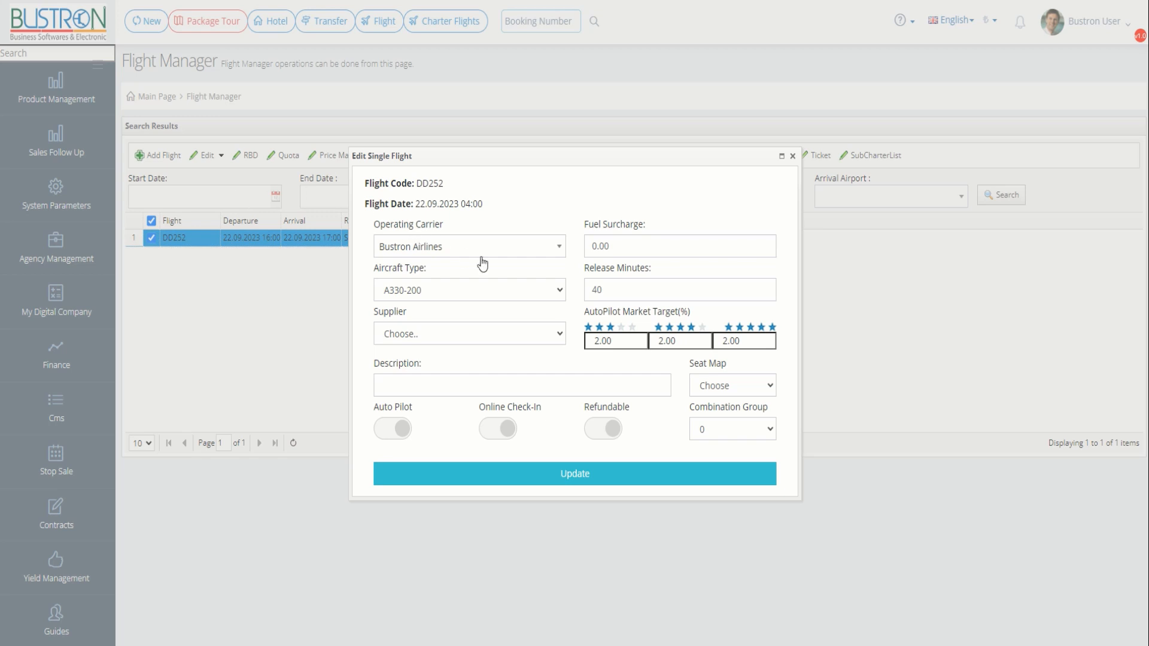
{"action": "left_click", "coordinate": [565, 475]}
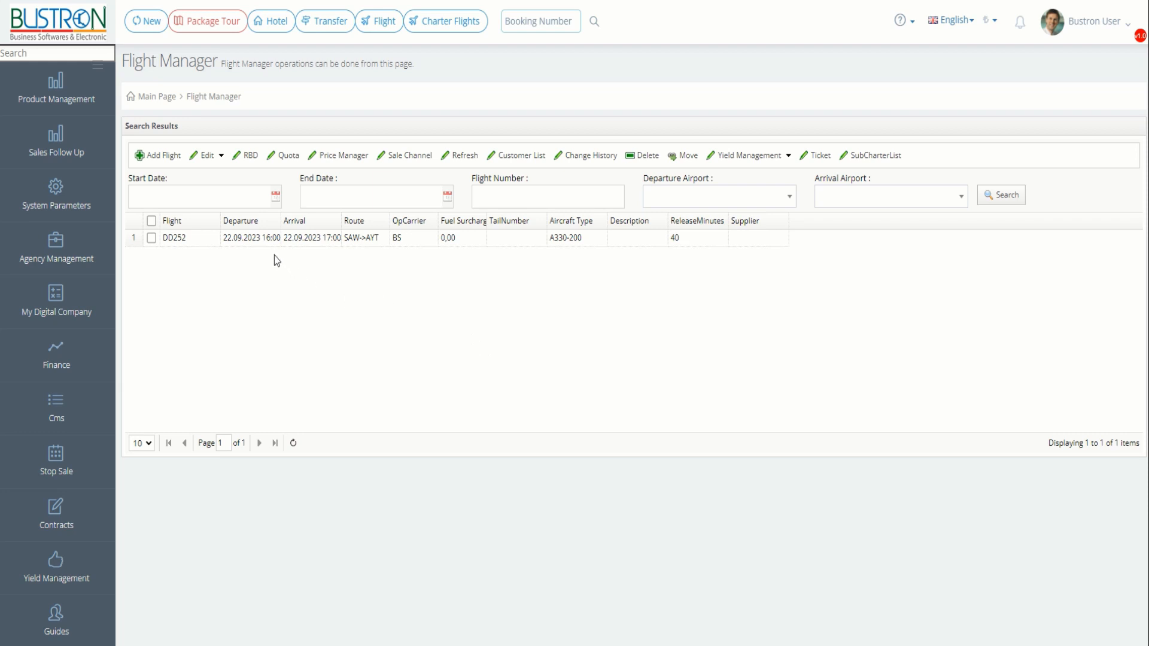
- Look through the multi-flight edit's action types, including Costs, Flight Sale Target Template and Seat Map, and close it without saving
{"action": "left_click", "coordinate": [209, 155]}
{"action": "left_click", "coordinate": [215, 173]}
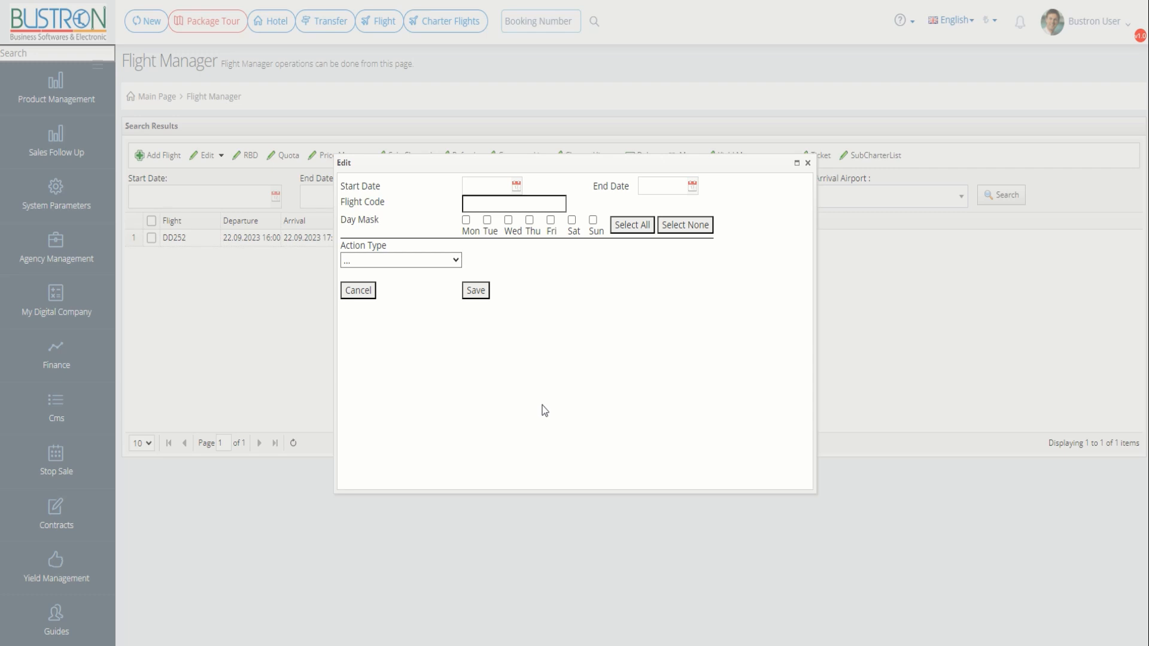
{"action": "left_click", "coordinate": [411, 261]}
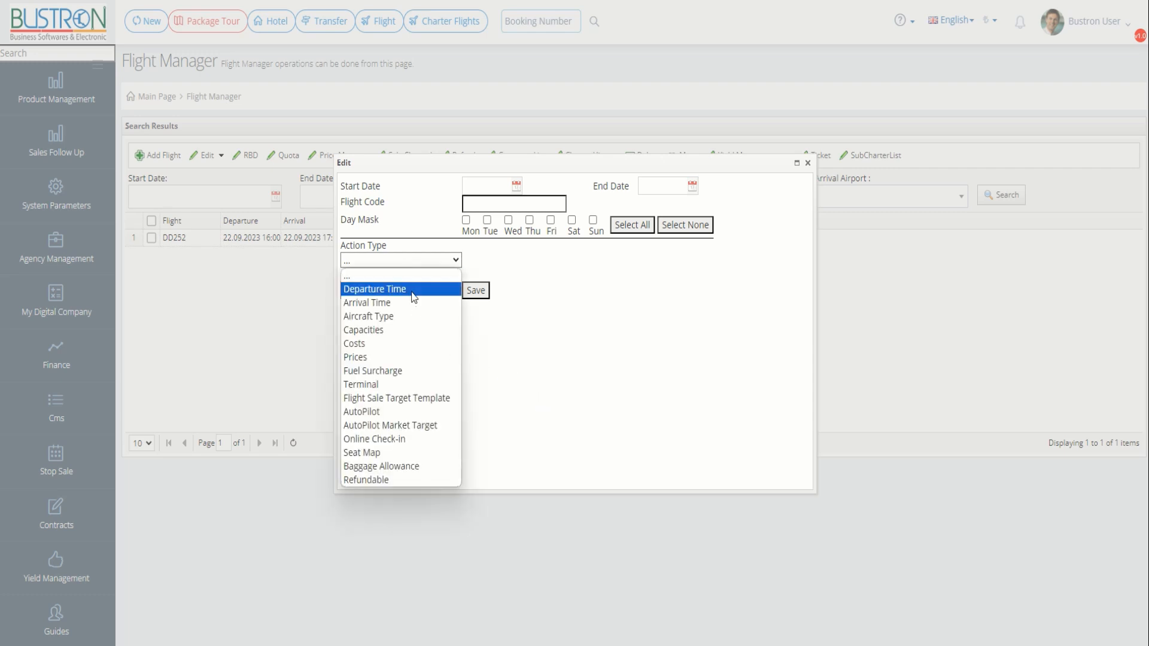
{"action": "left_click", "coordinate": [402, 346]}
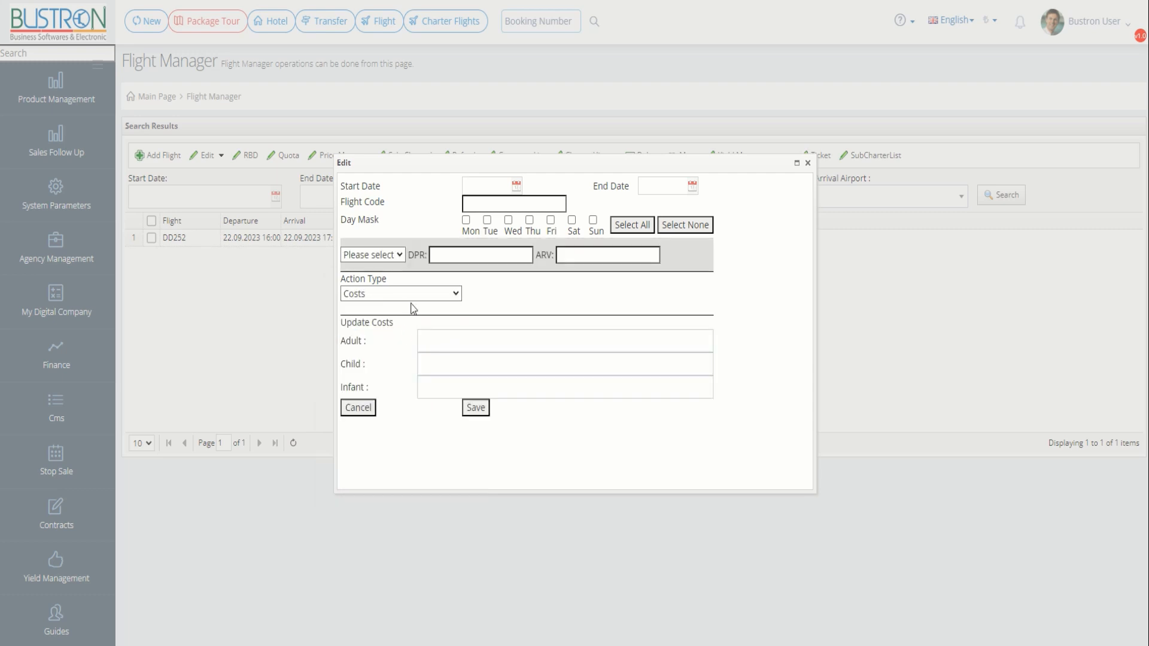
{"action": "left_click", "coordinate": [413, 296]}
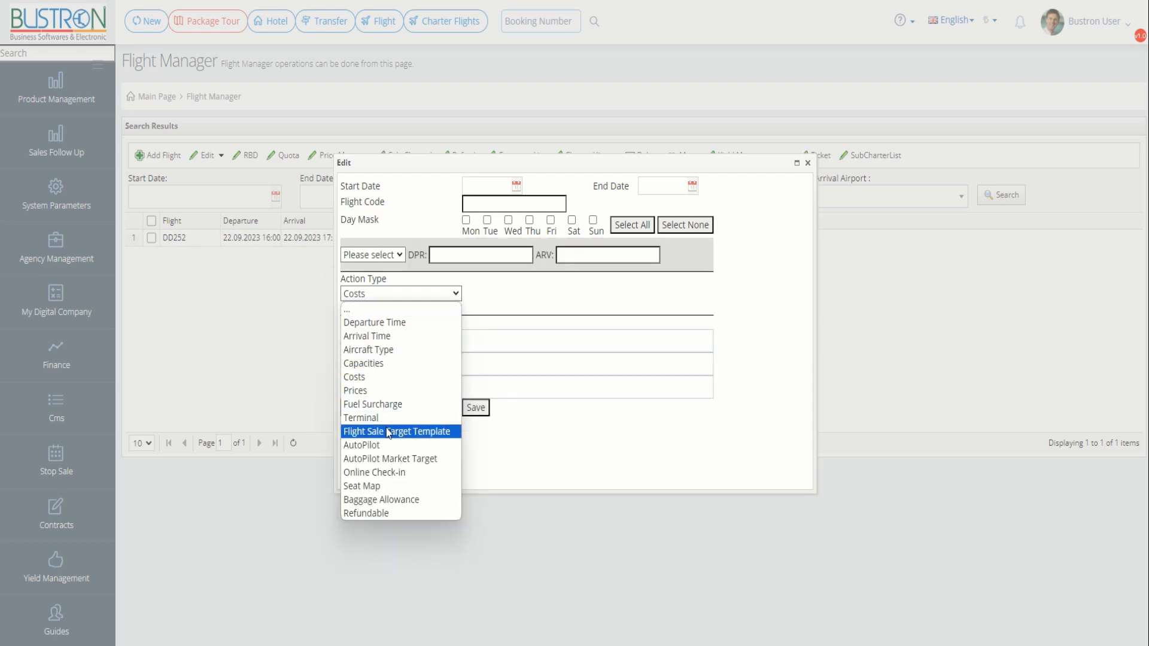
{"action": "left_click", "coordinate": [387, 431]}
{"action": "left_click", "coordinate": [418, 294]}
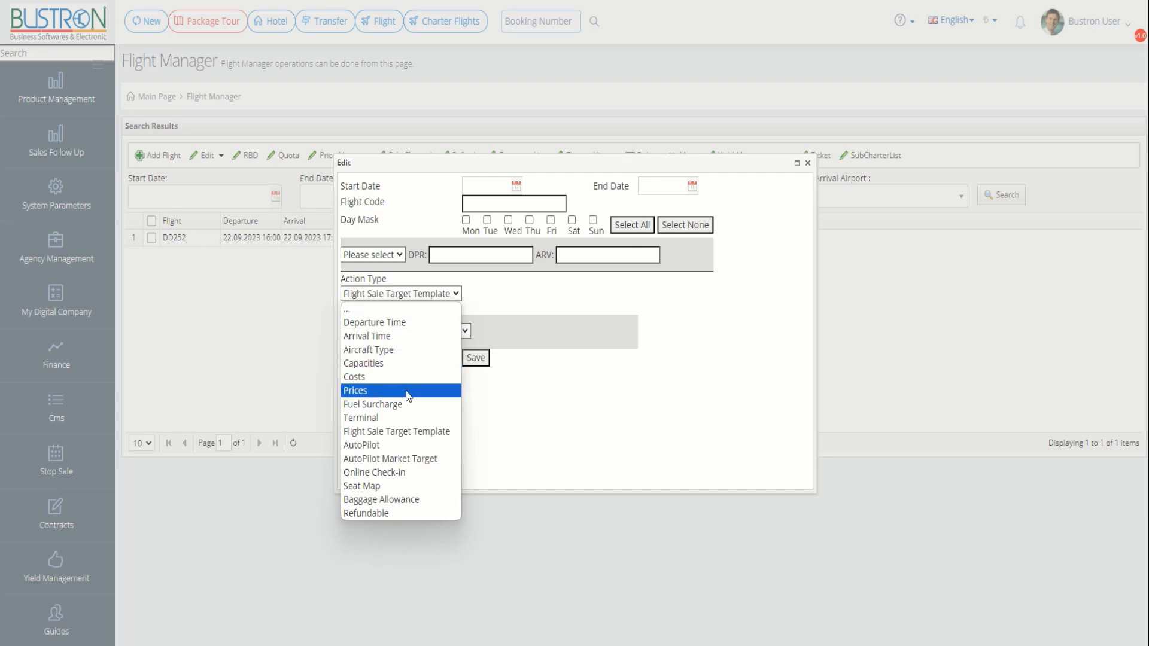
{"action": "left_click", "coordinate": [413, 485]}
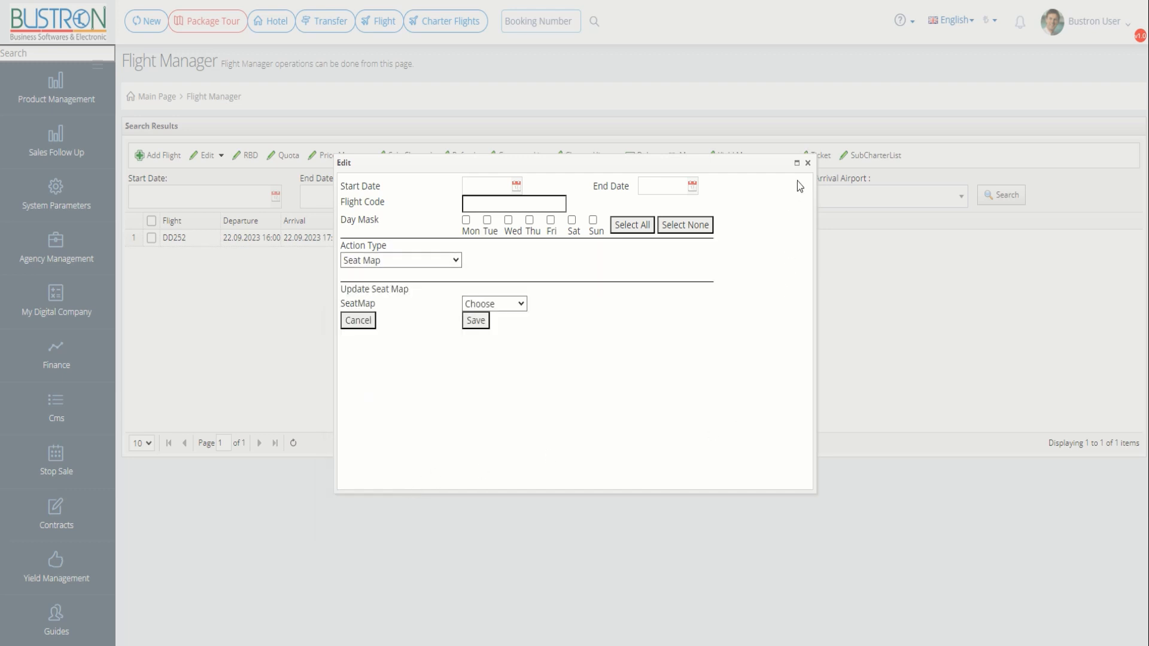
{"action": "left_click", "coordinate": [807, 163]}
- Examine the RBD capacity and availability table of flight DD252 and close it
{"action": "left_click", "coordinate": [735, 240]}
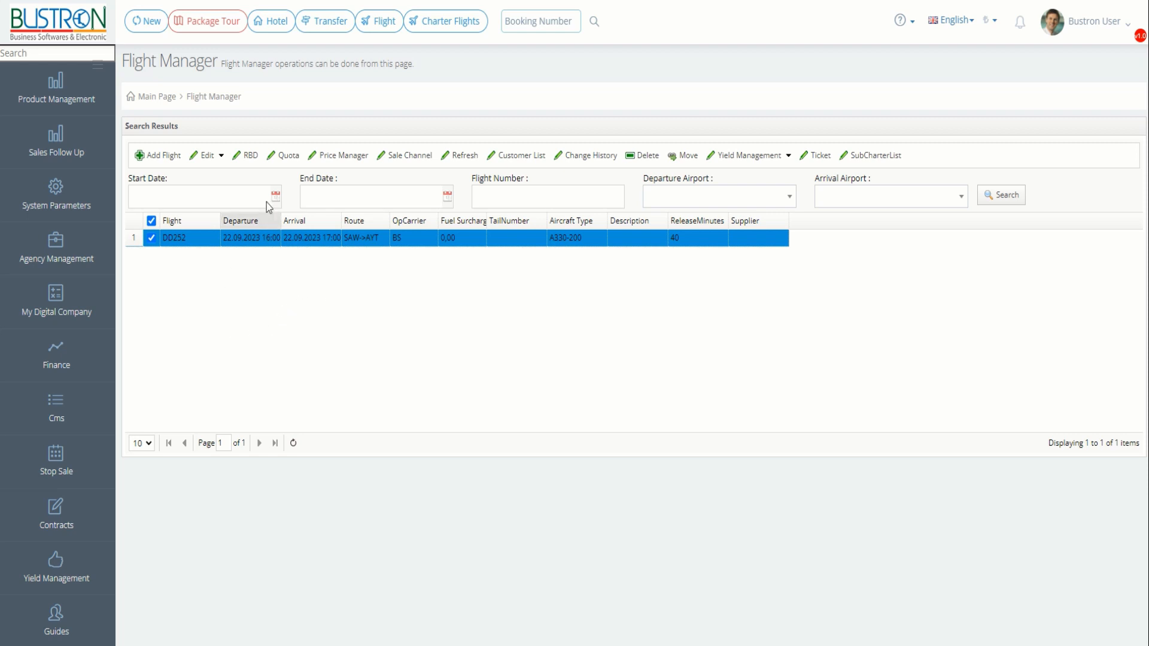
{"action": "left_click", "coordinate": [249, 155]}
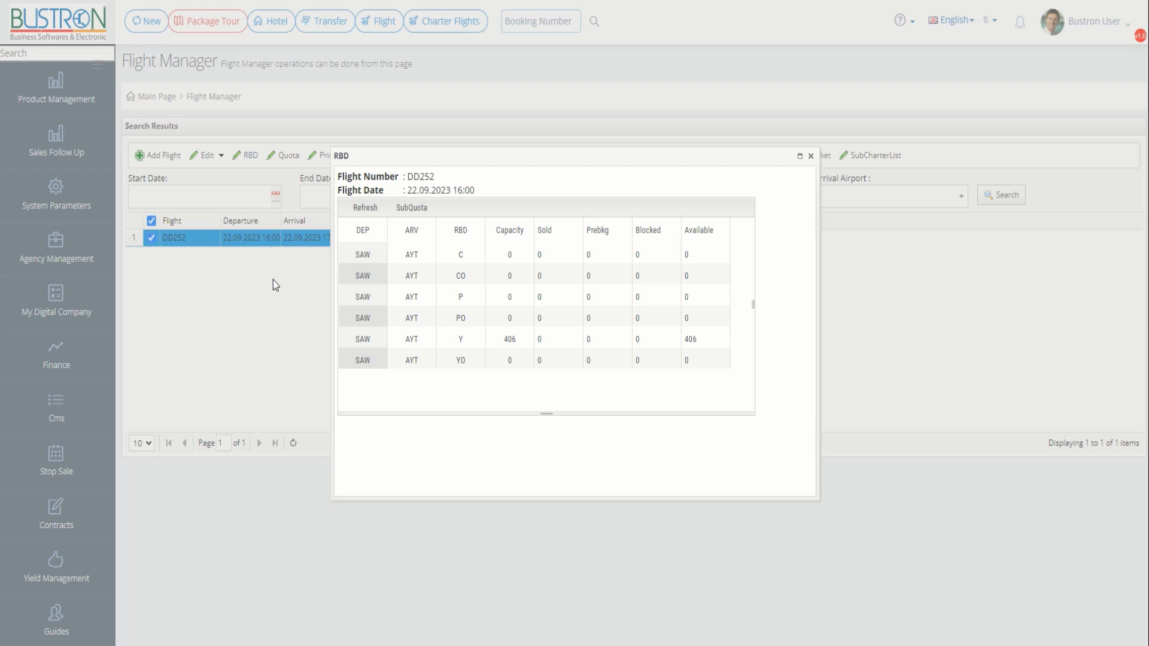
{"action": "double_click", "coordinate": [509, 324]}
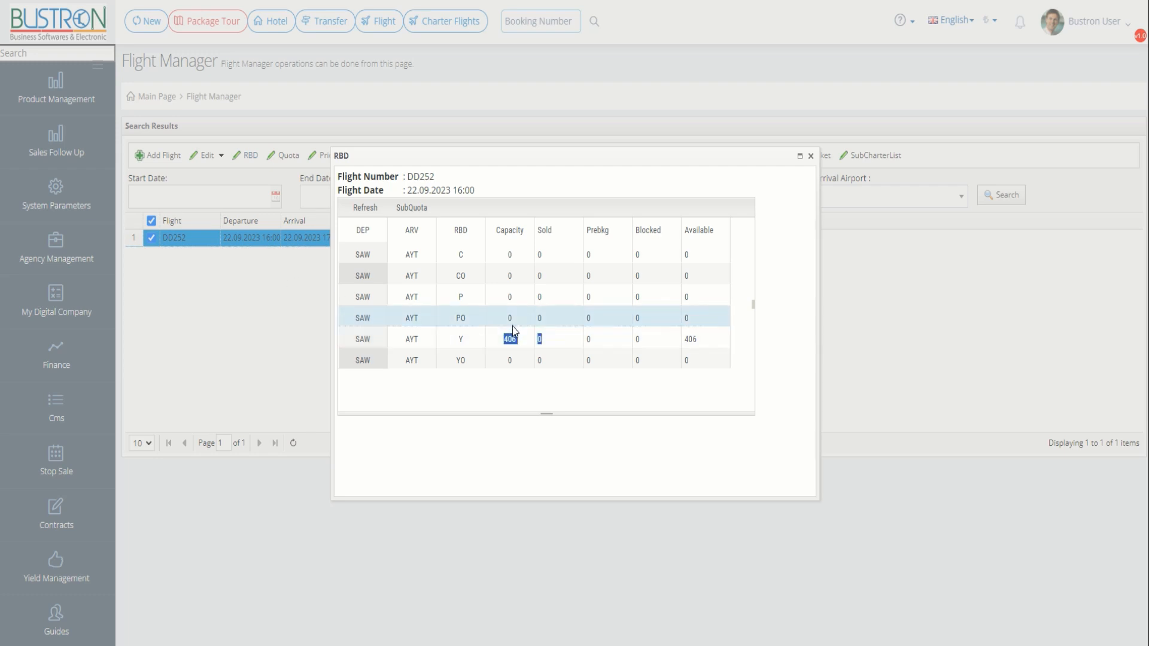
{"action": "left_click", "coordinate": [812, 157]}
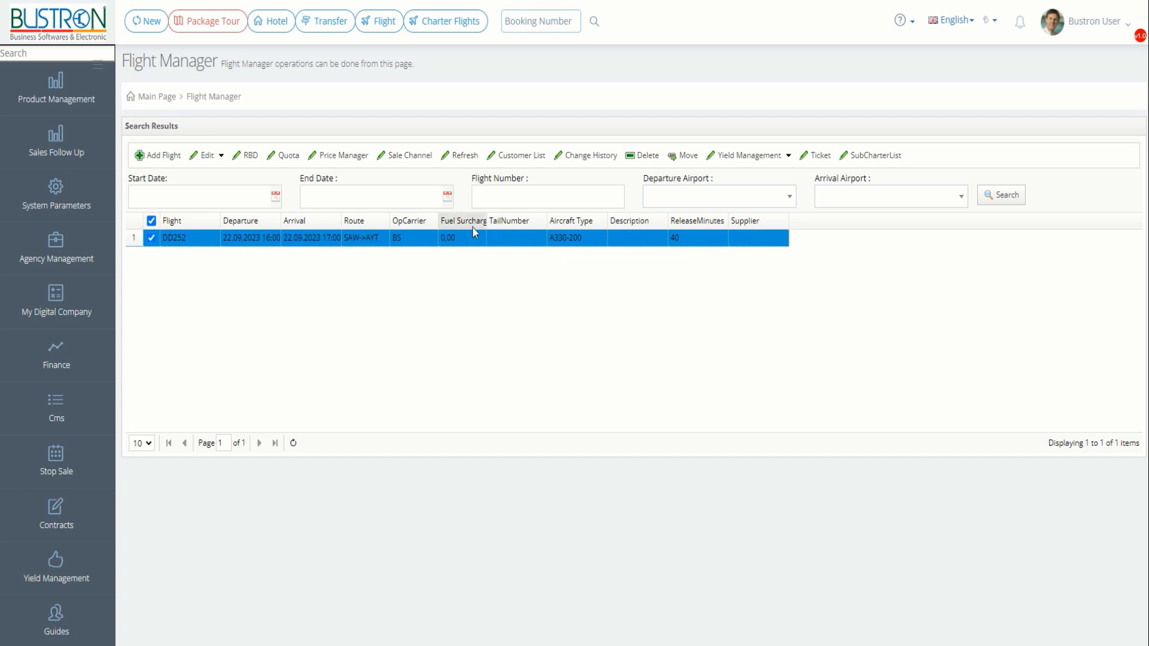
- Inspect the flight's quota table and its Flight Only adult values for durations 5 and 4, and close it without saving
{"action": "left_click", "coordinate": [285, 155]}
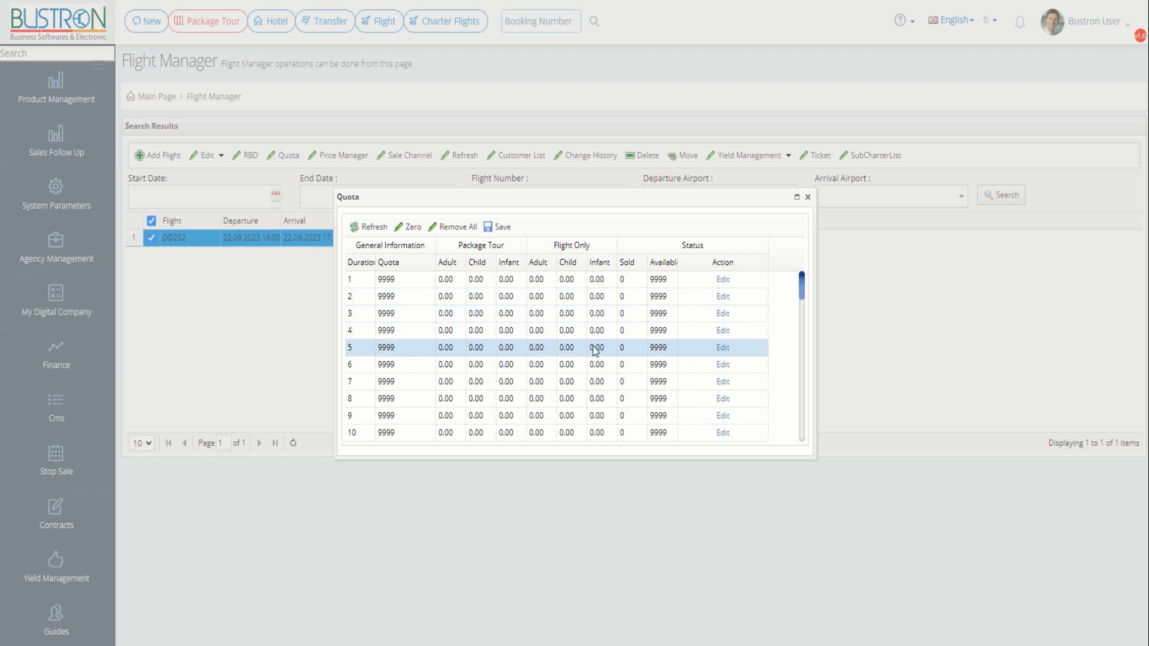
{"action": "left_click", "coordinate": [538, 347]}
{"action": "left_click", "coordinate": [532, 330]}
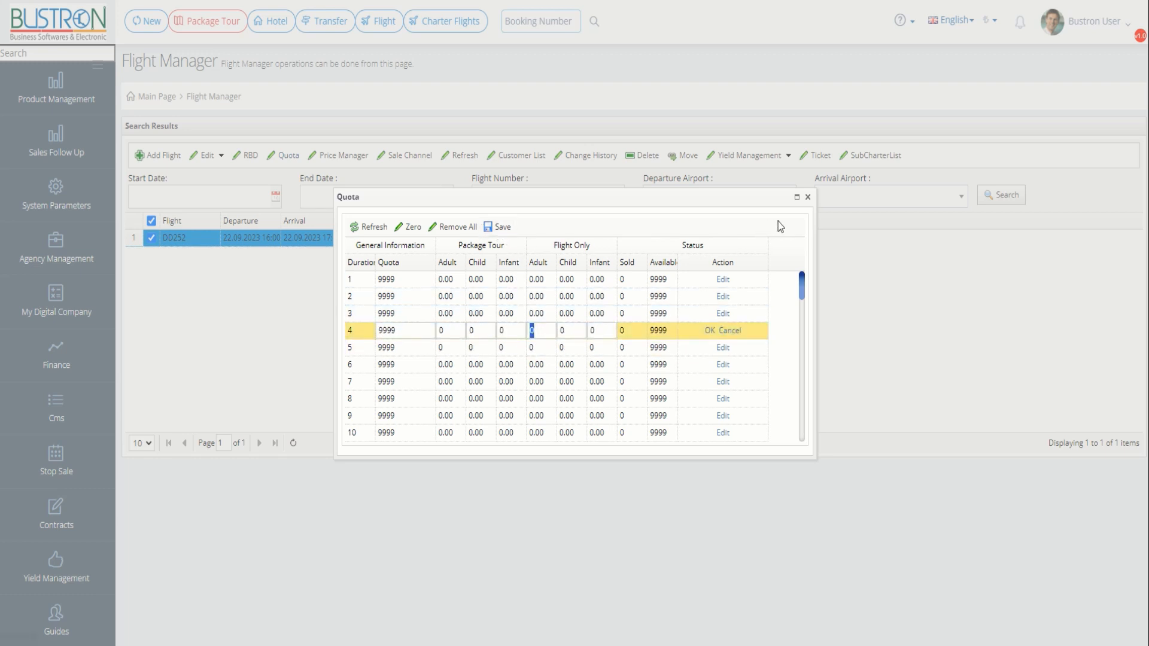
{"action": "left_click", "coordinate": [806, 198]}
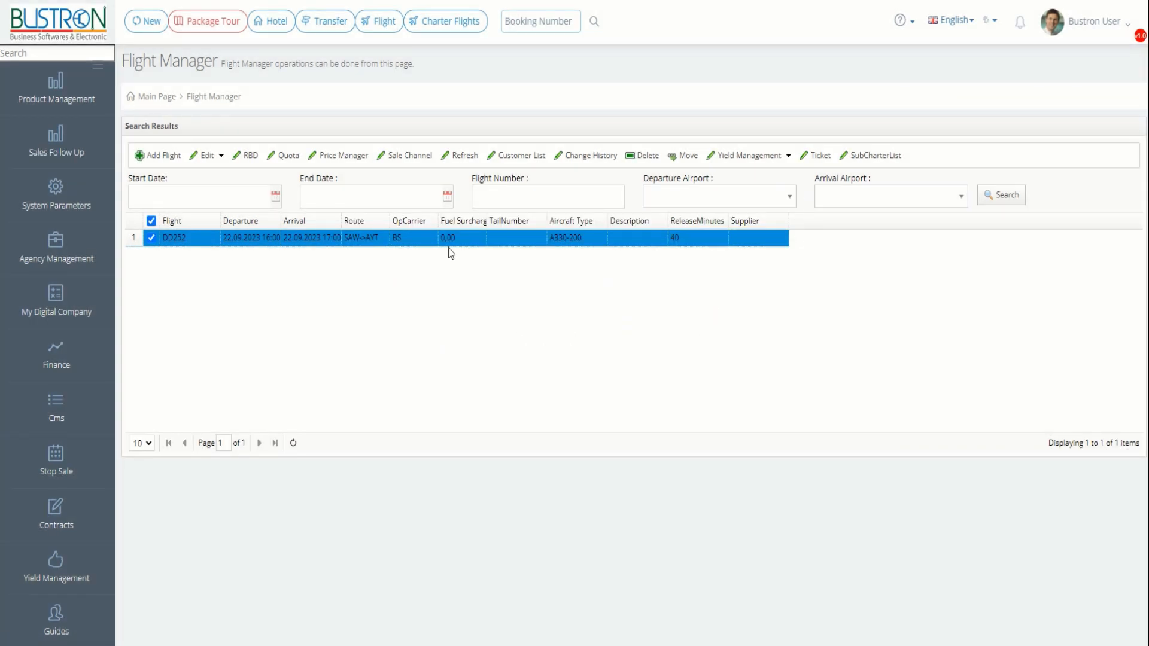
- Set the adult price of flight DD252 to 100 for RBD YO and 150 for RBD P, and close the flight pricing
{"action": "left_click", "coordinate": [346, 158]}
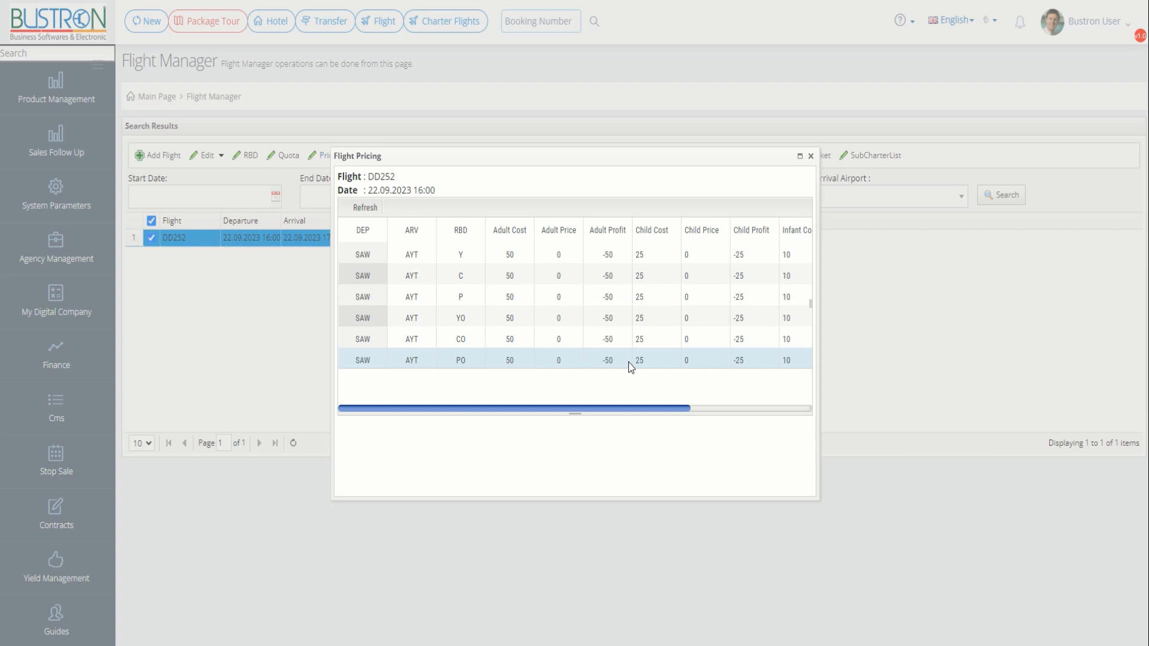
{"action": "left_click", "coordinate": [565, 318]}
{"action": "type", "text": "100"}
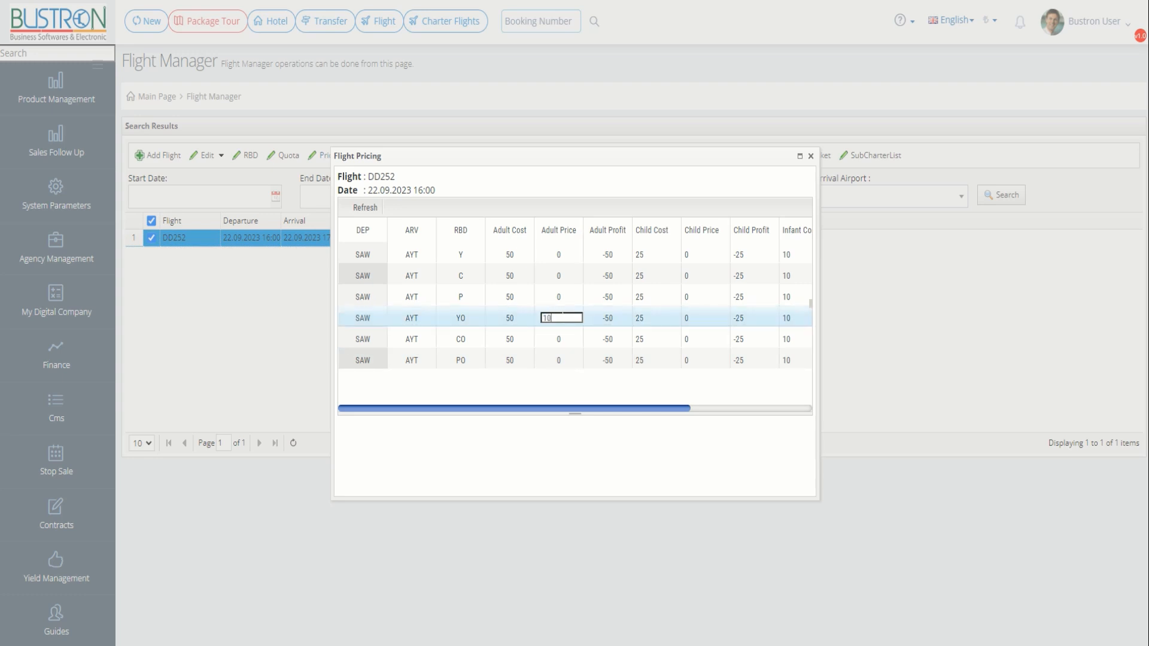
{"action": "left_click", "coordinate": [607, 318]}
{"action": "left_click", "coordinate": [564, 299]}
{"action": "type", "text": "150"}
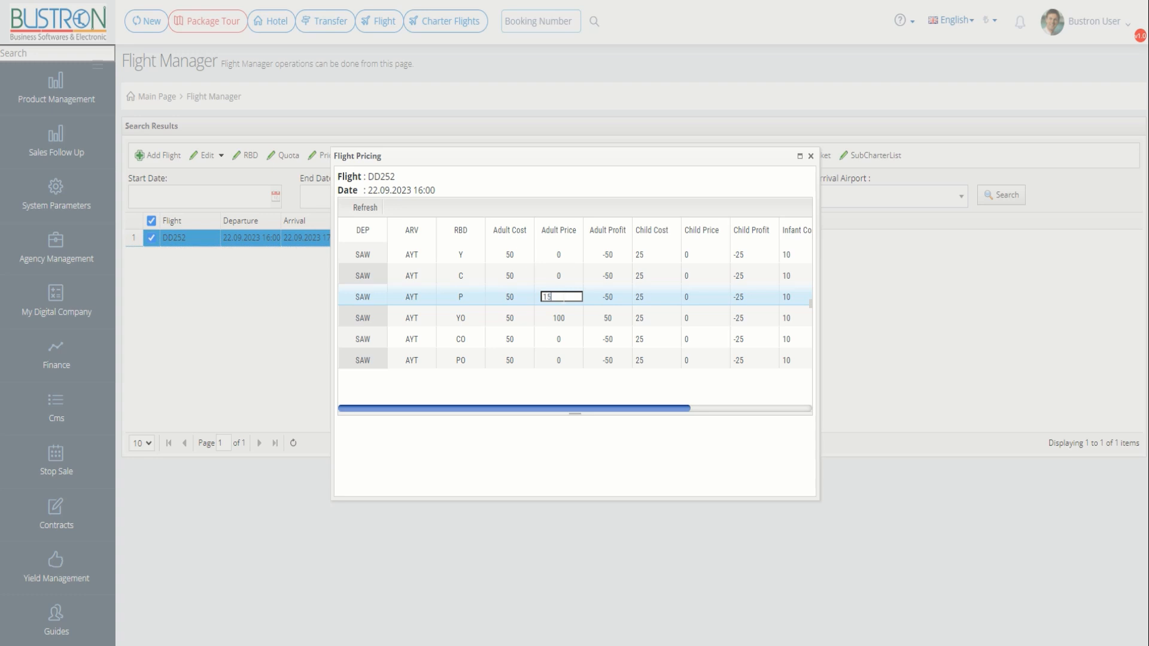
{"action": "left_click", "coordinate": [618, 300]}
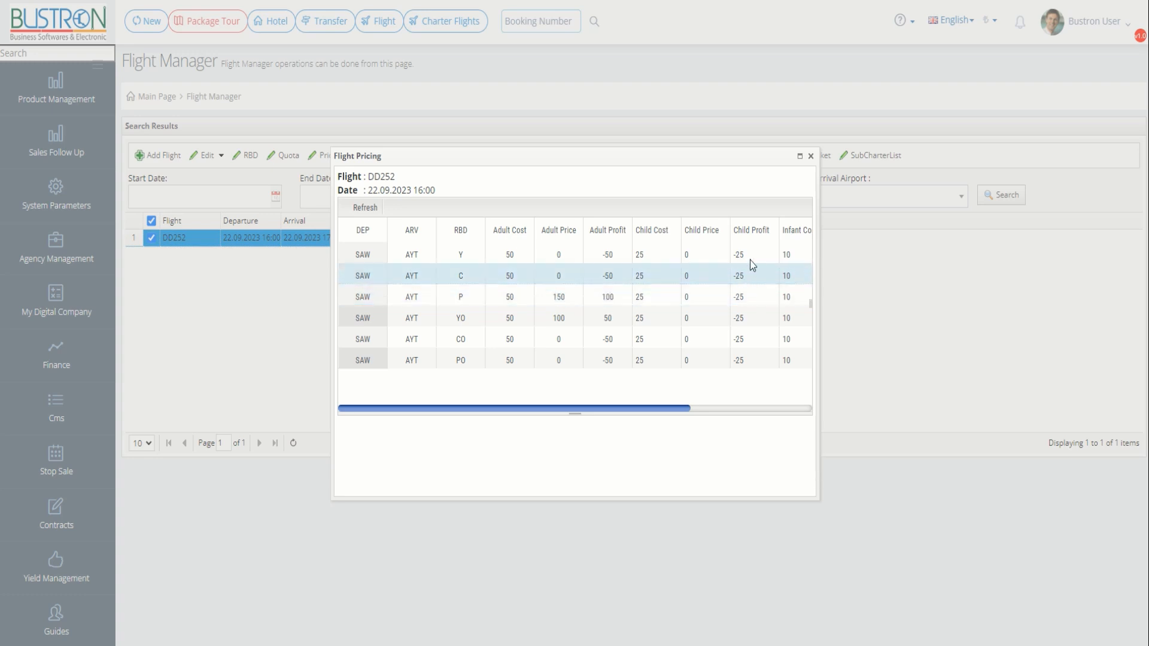
{"action": "left_click", "coordinate": [811, 156]}
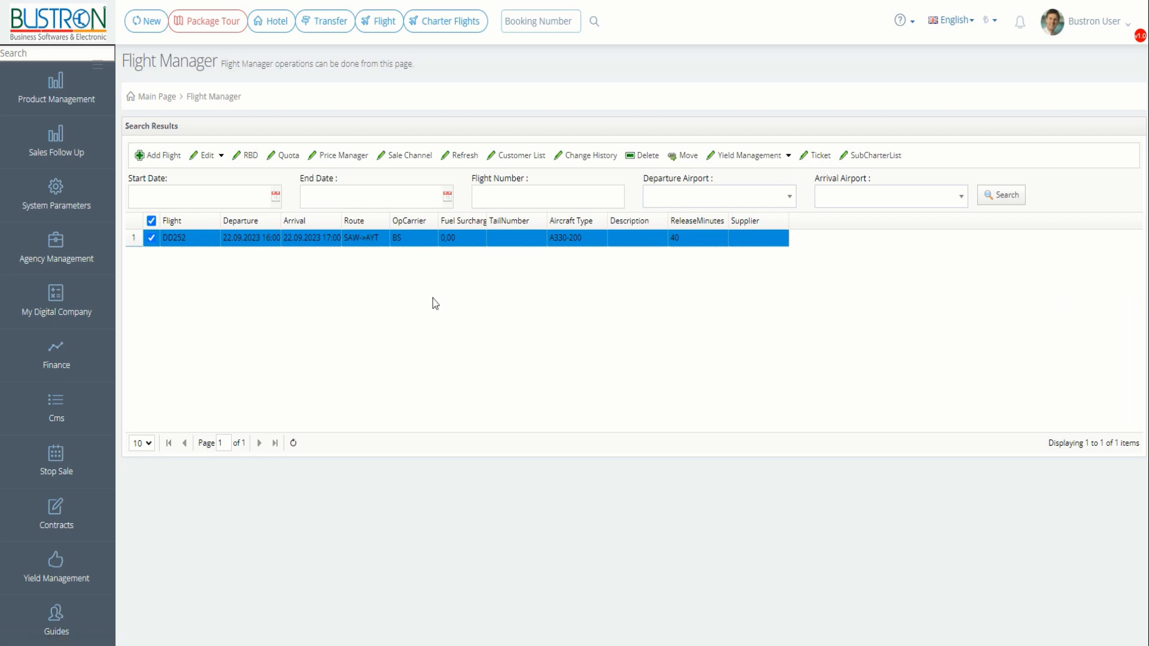
- Add and save an Agencies sale channel with RBD Y for flight DD252, and close the sale channel list
{"action": "left_click", "coordinate": [406, 157]}
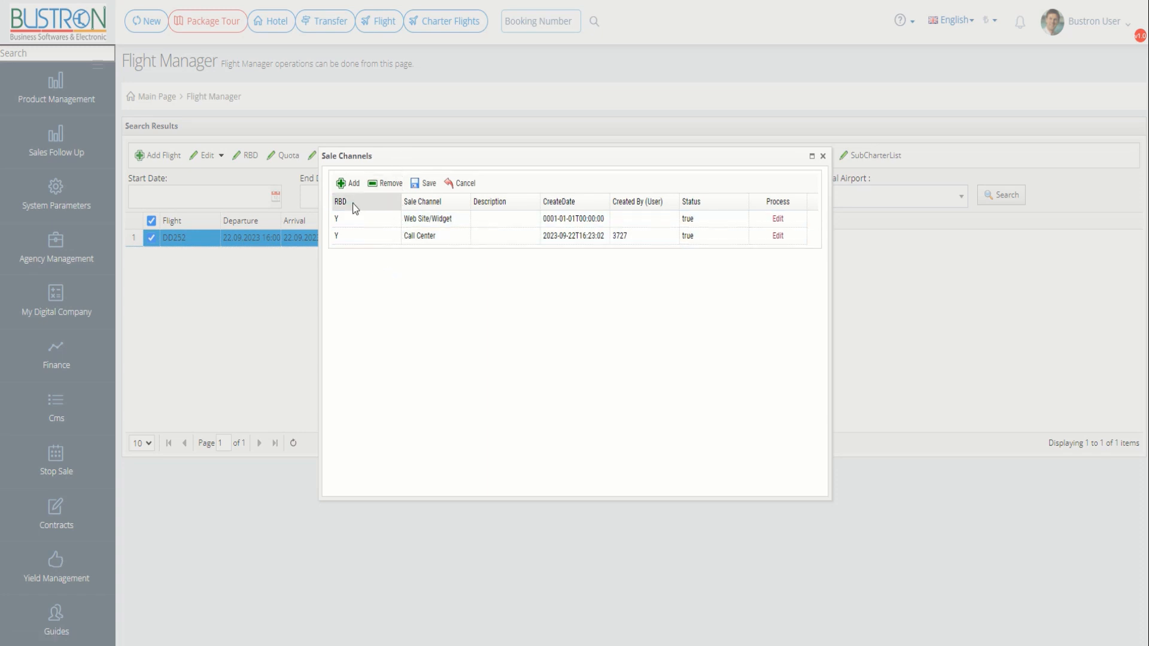
{"action": "left_click", "coordinate": [347, 183]}
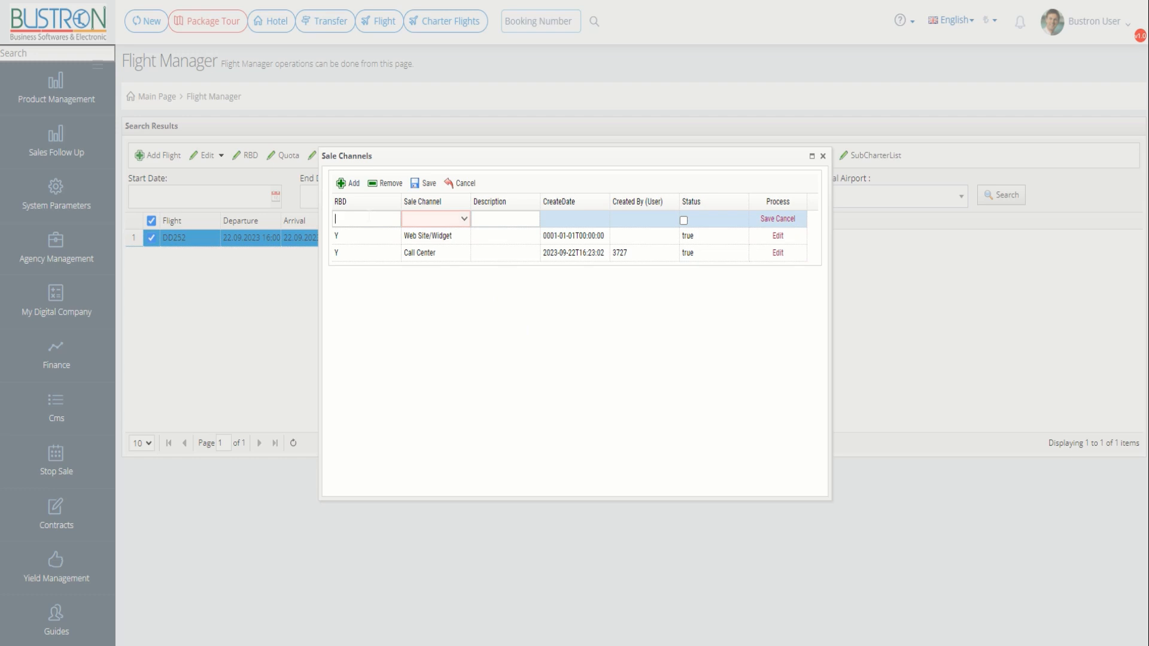
{"action": "type", "text": "Y"}
{"action": "left_click", "coordinate": [465, 219]}
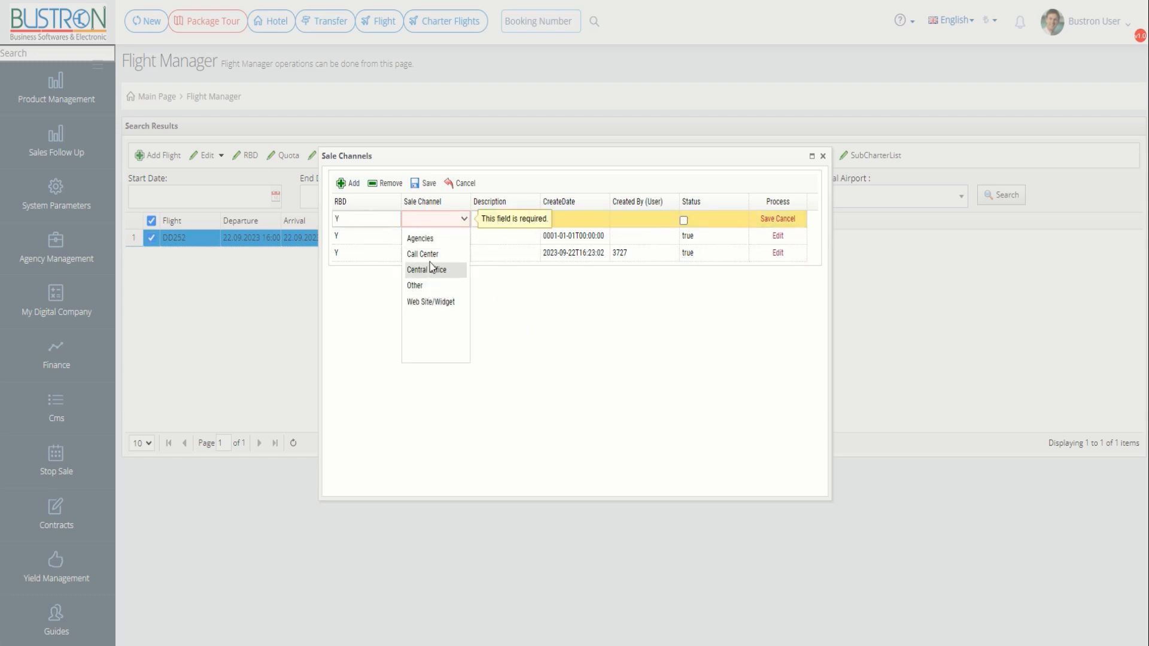
{"action": "left_click", "coordinate": [420, 238]}
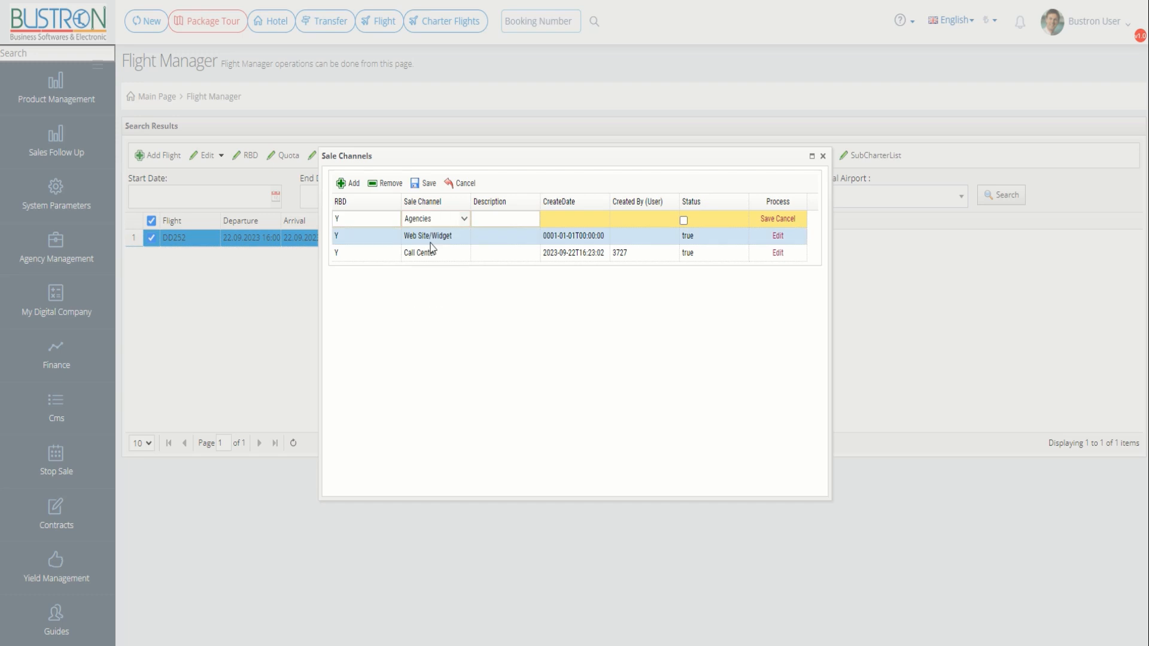
{"action": "left_click", "coordinate": [768, 219]}
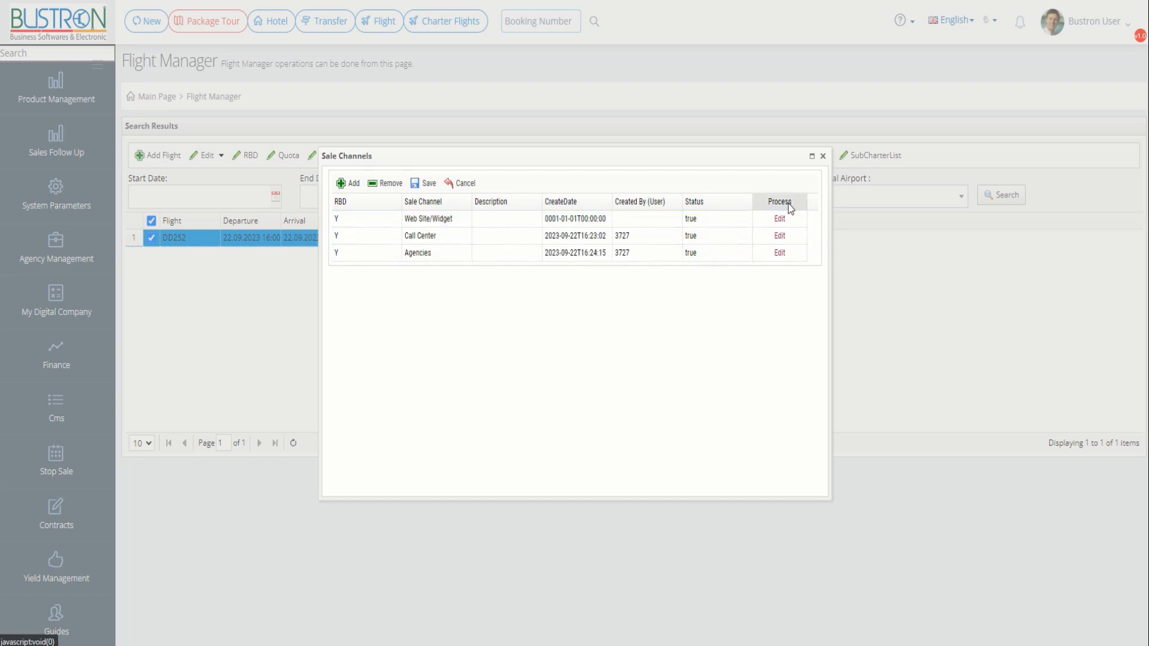
{"action": "left_click", "coordinate": [823, 157]}
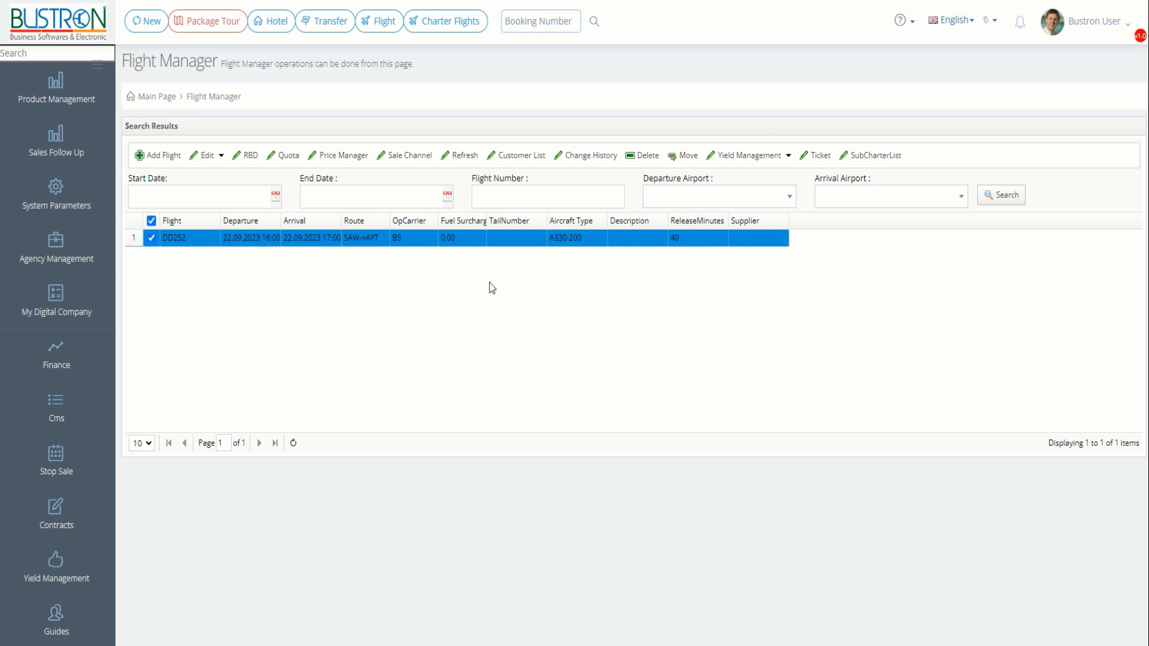
- View the customer list of flight DD252, close it, and open the flight's change history
{"action": "left_click", "coordinate": [525, 157]}
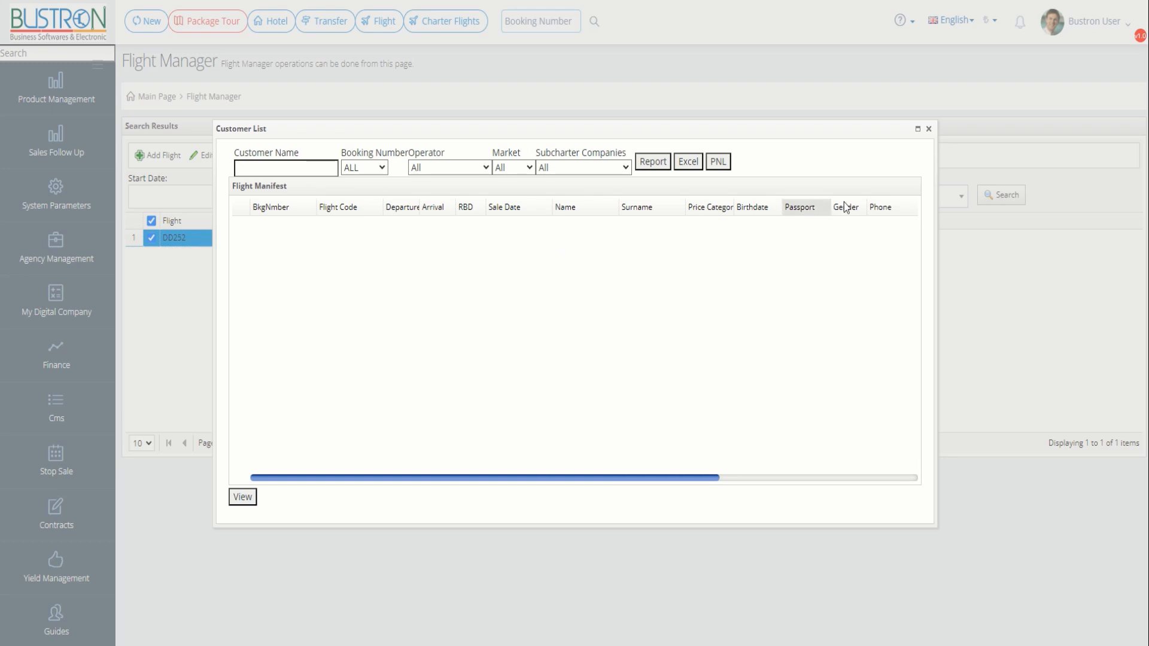
{"action": "left_click", "coordinate": [929, 129]}
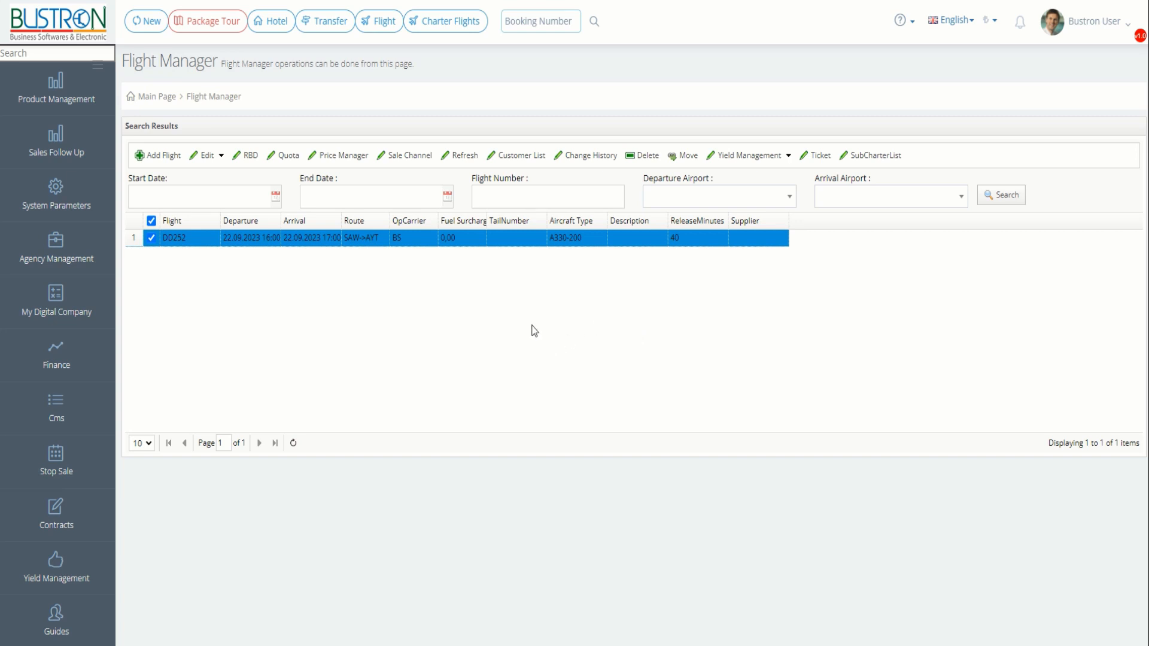
{"action": "left_click", "coordinate": [573, 157]}
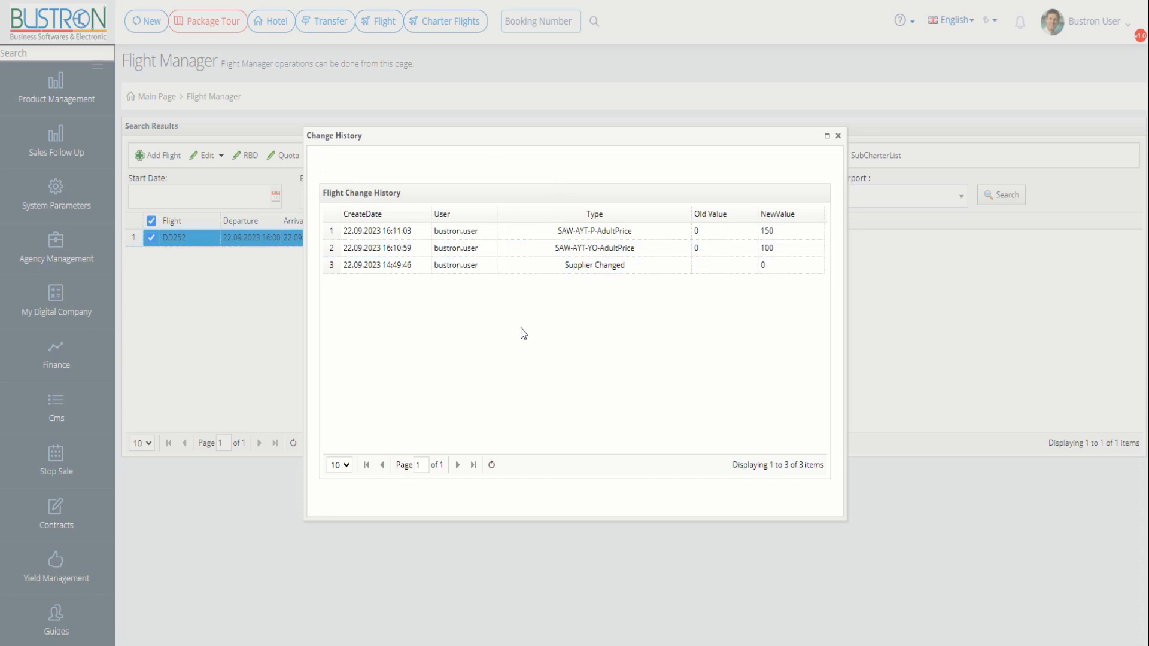